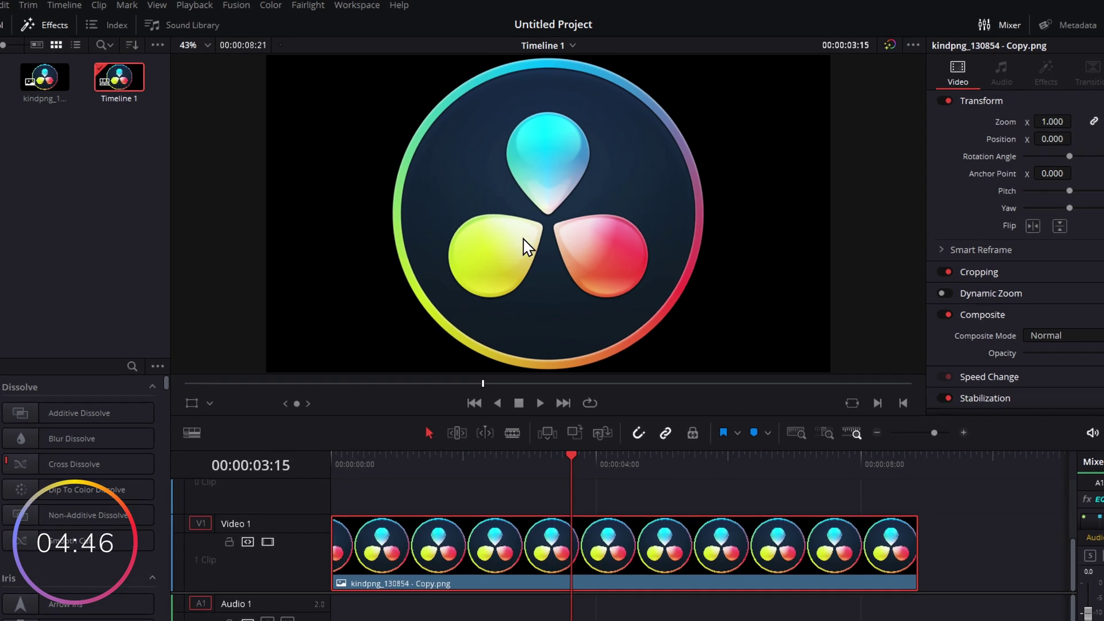
Step: Switch the viewer overlay to Transform and scale the logo down to Zoom 0.367 at the frame's centre
click(211, 403)
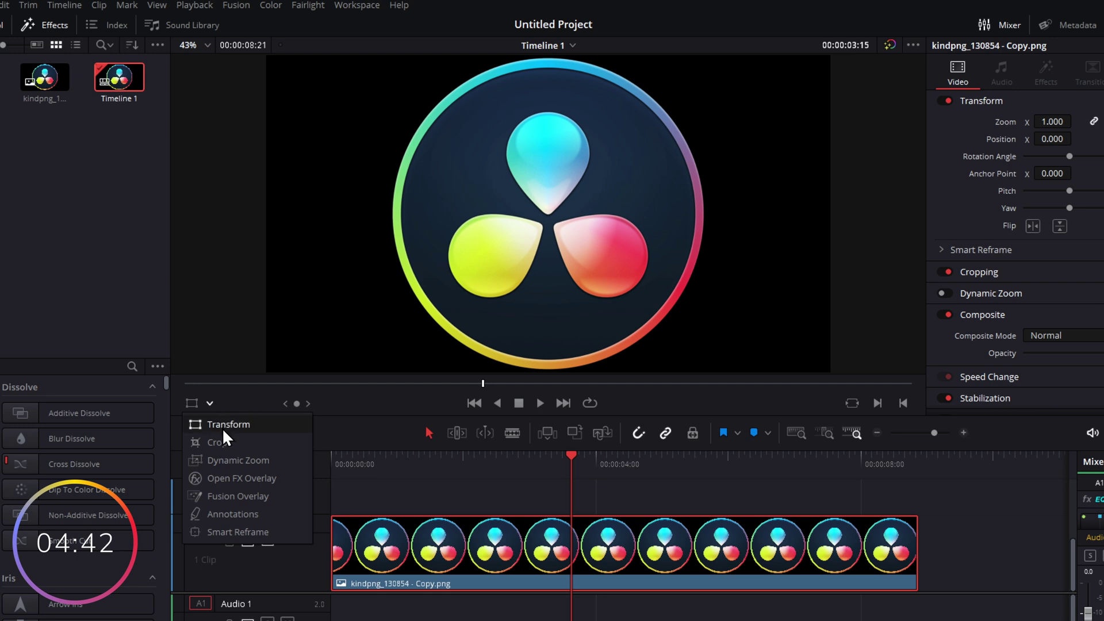
click(222, 427)
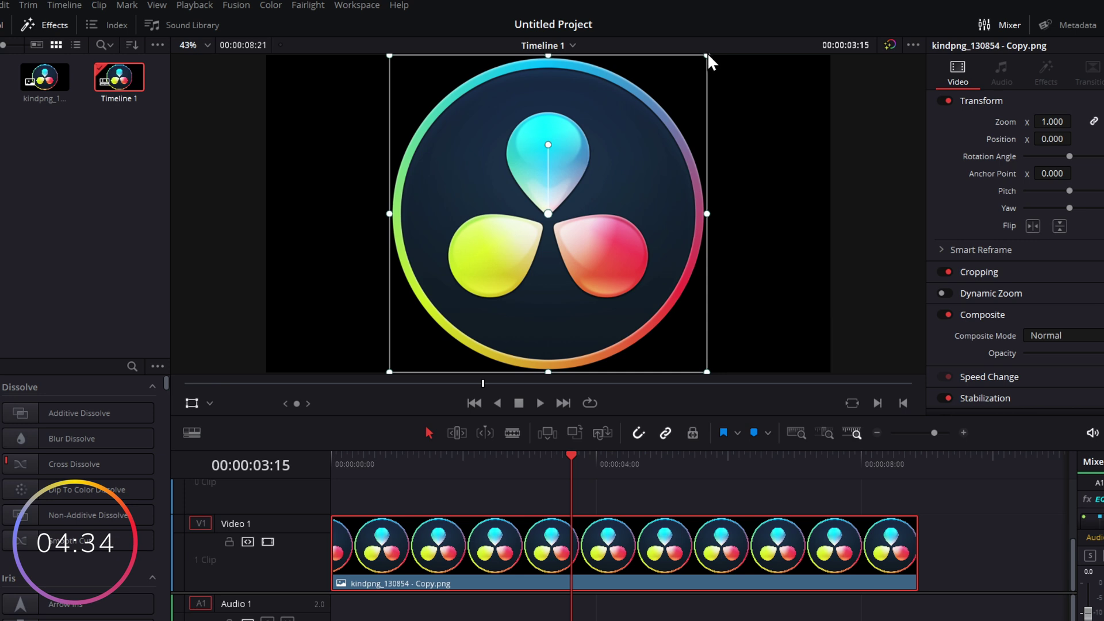
drag(707, 56, 609, 156)
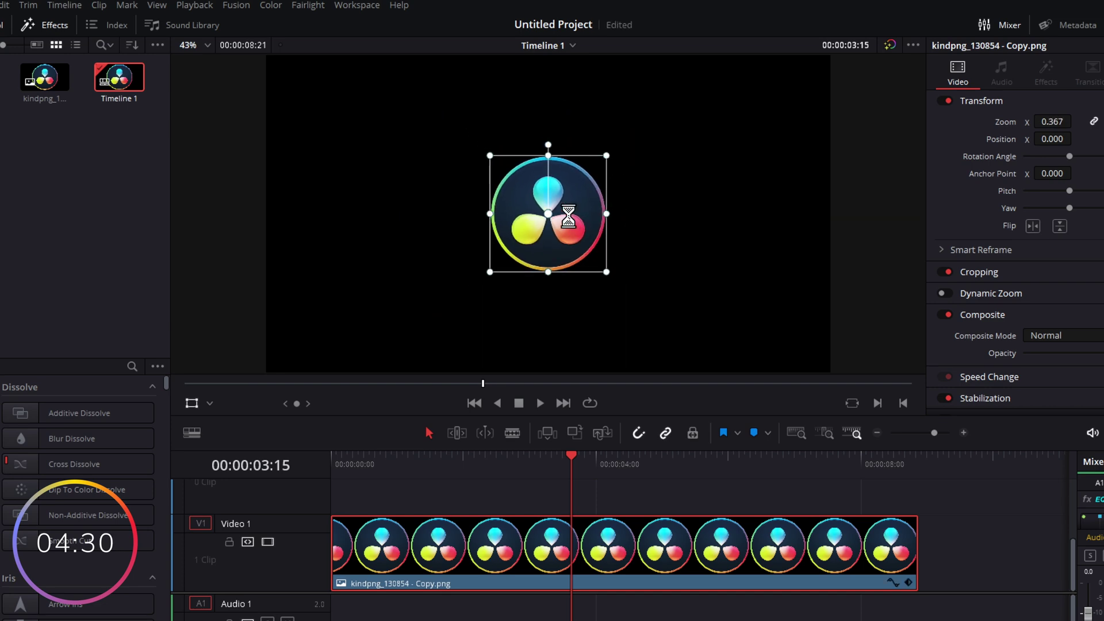
click(1040, 30)
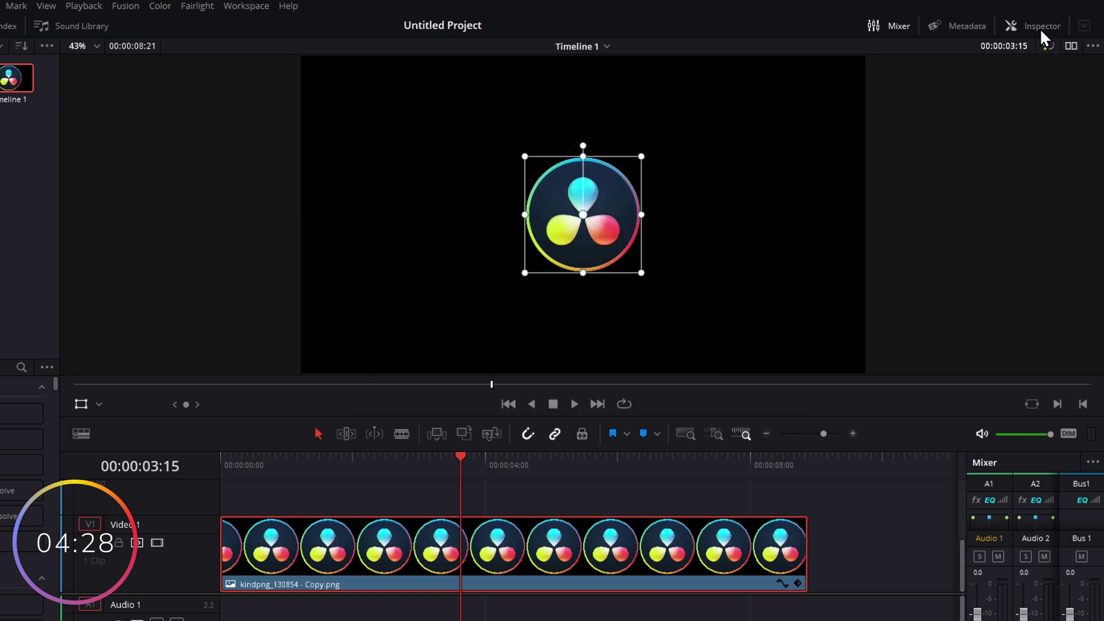
click(1039, 29)
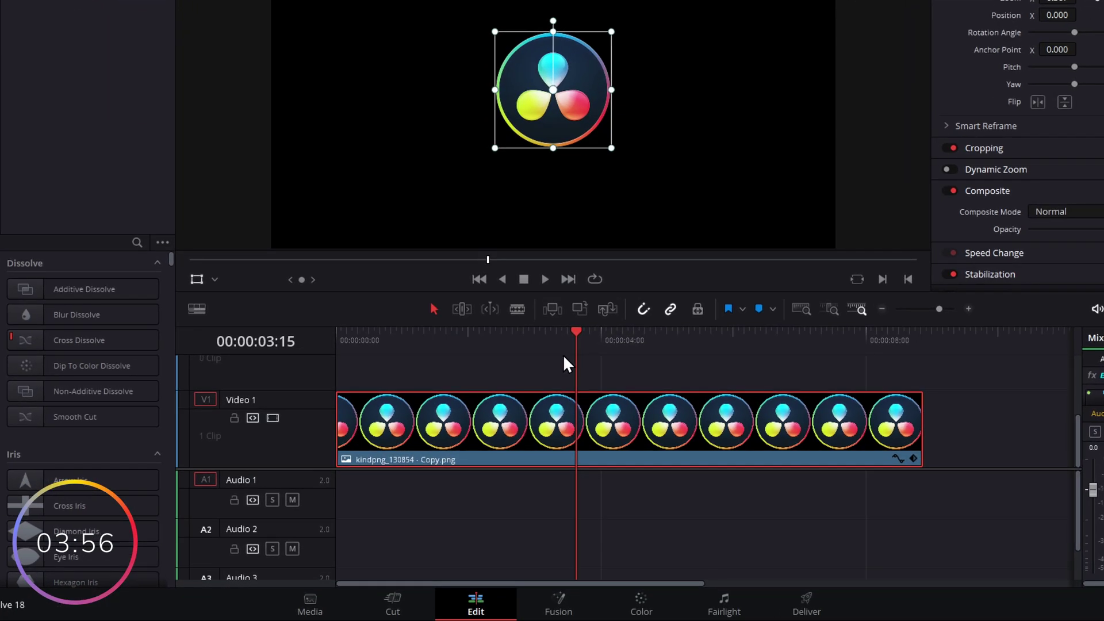
Step: At 00:00:01:00, drag the logo to the frame's left edge (X -1360.69, Y 28.174)
drag(576, 348, 402, 345)
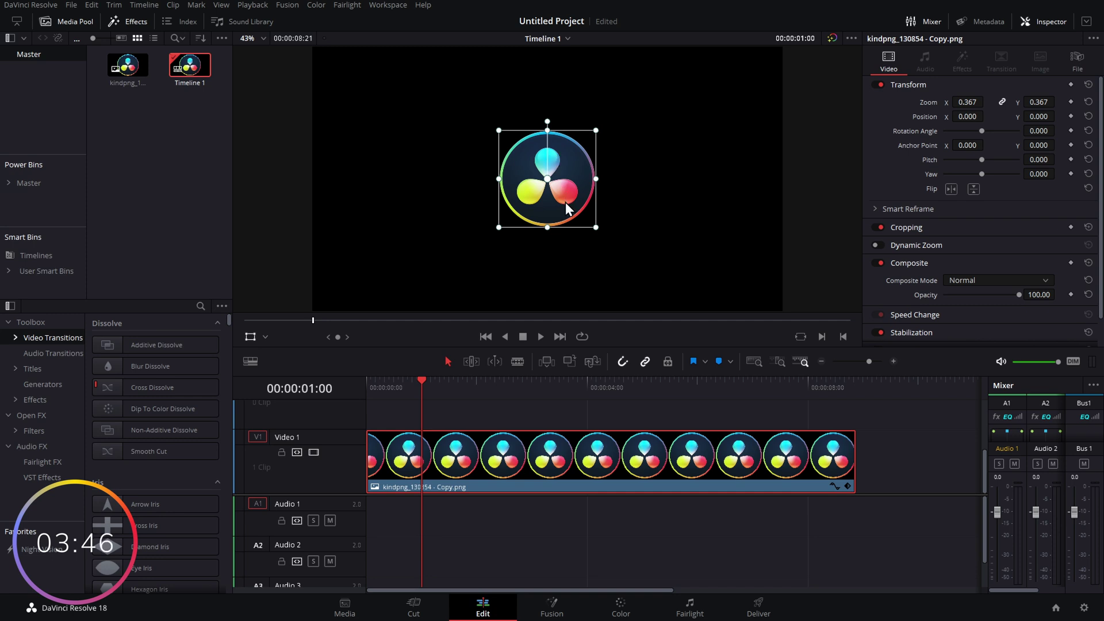
drag(564, 197, 379, 198)
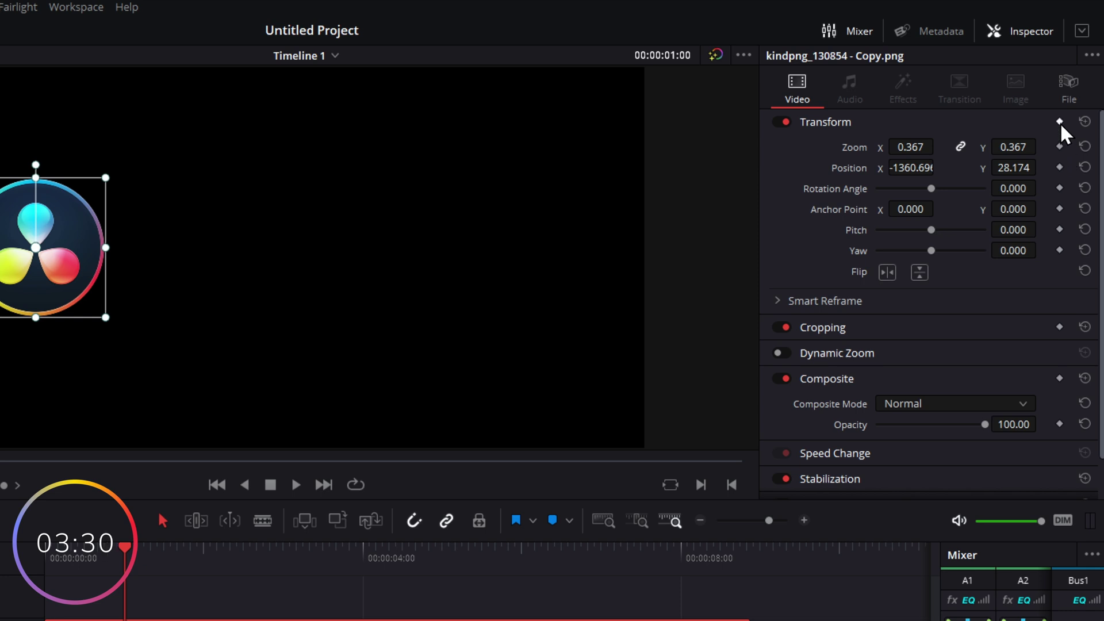
click(1058, 167)
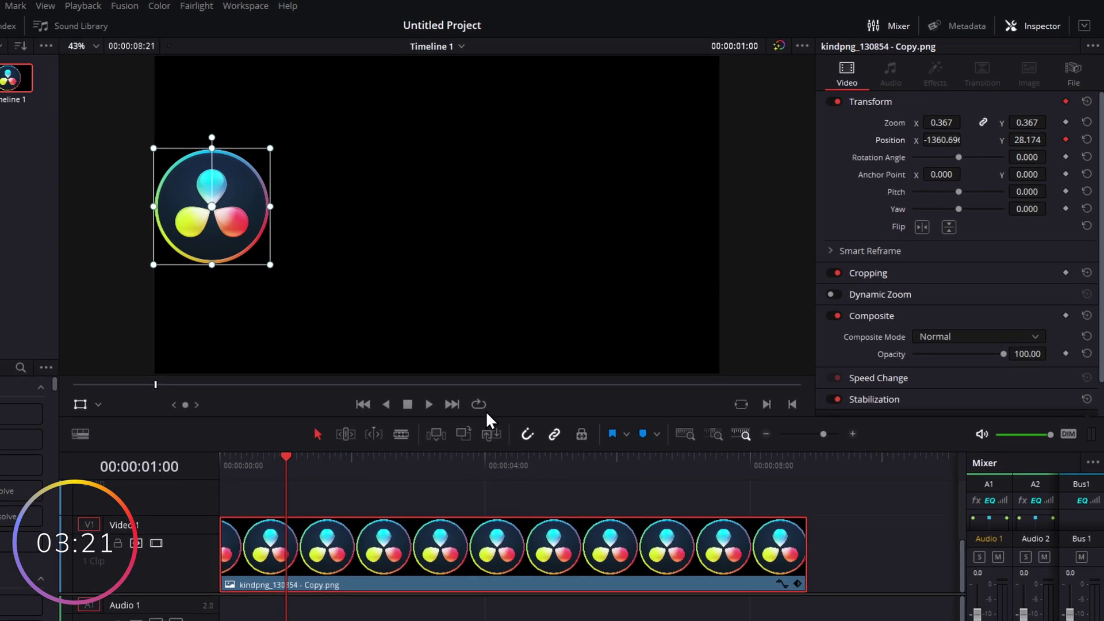
click(121, 566)
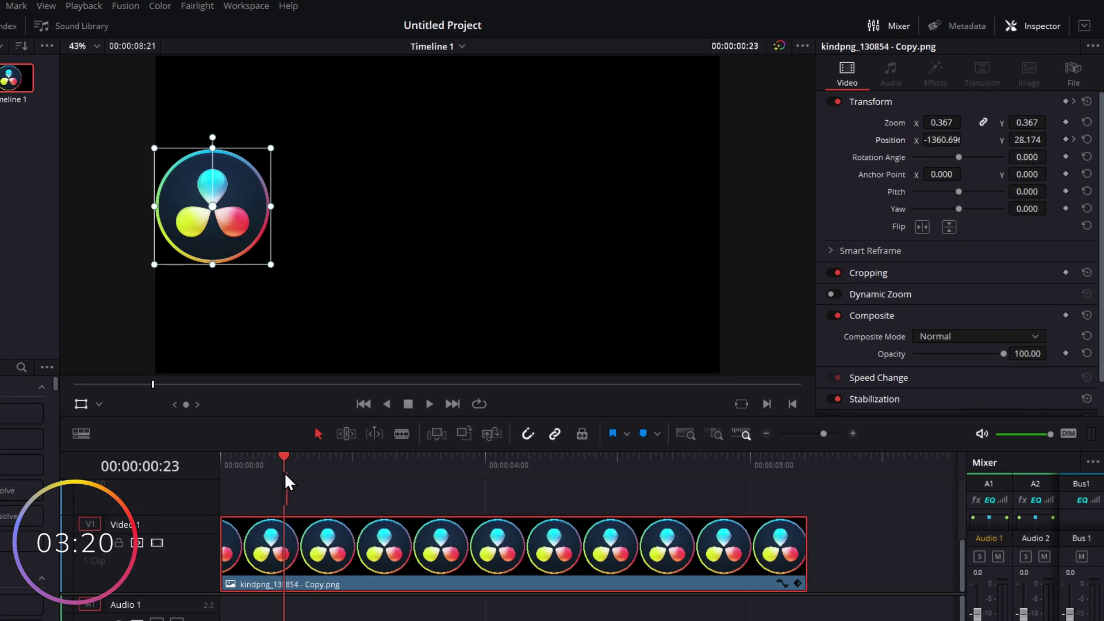
drag(285, 475, 391, 475)
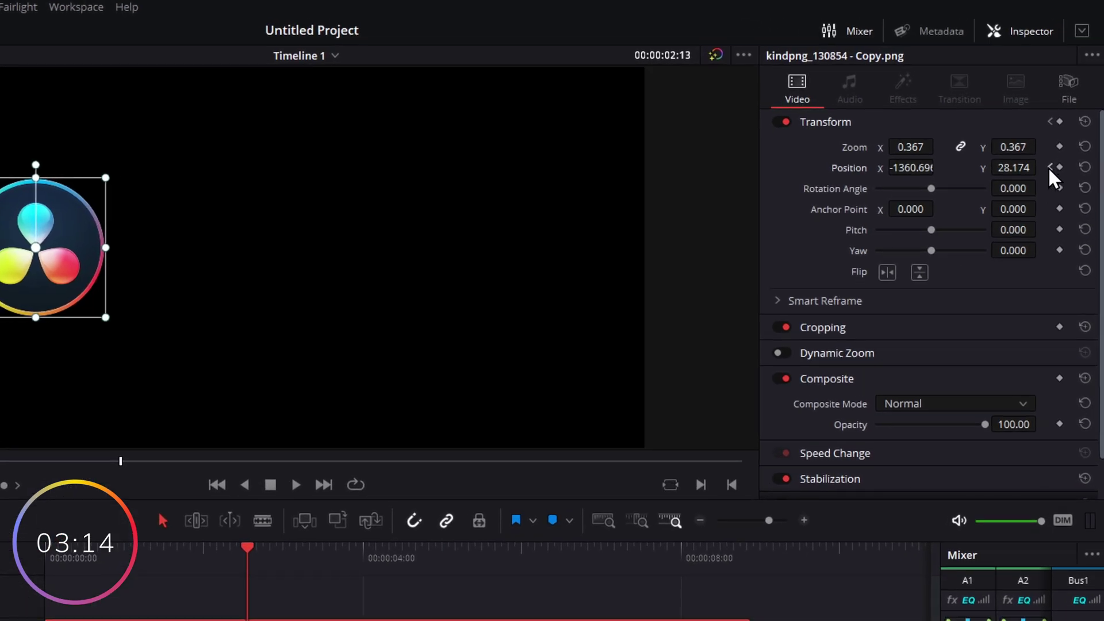
click(224, 563)
drag(224, 562, 89, 570)
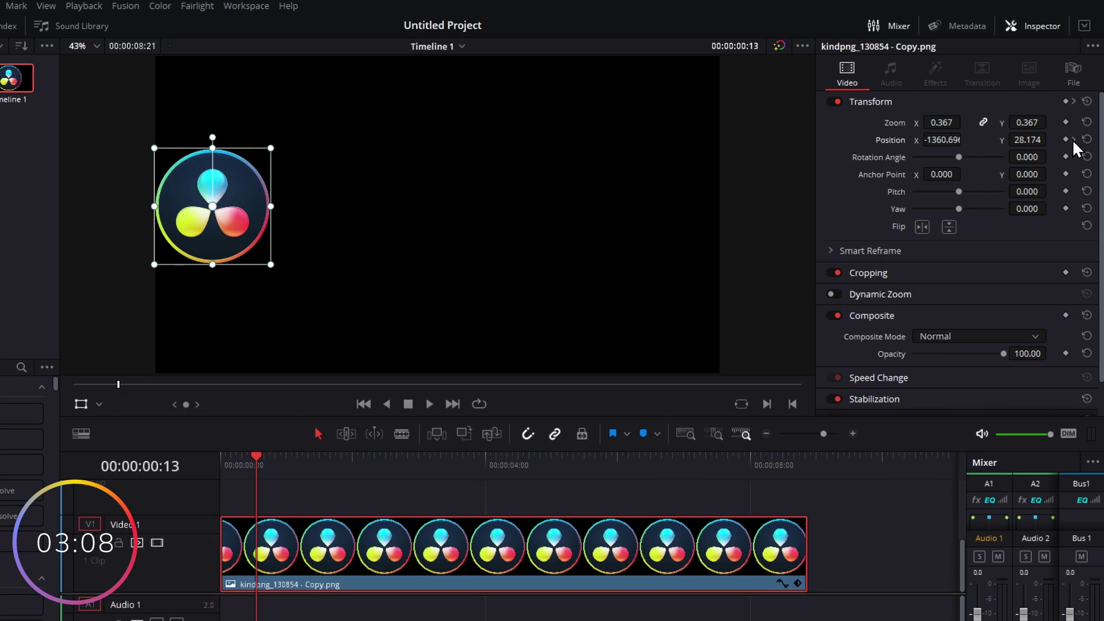
click(1072, 140)
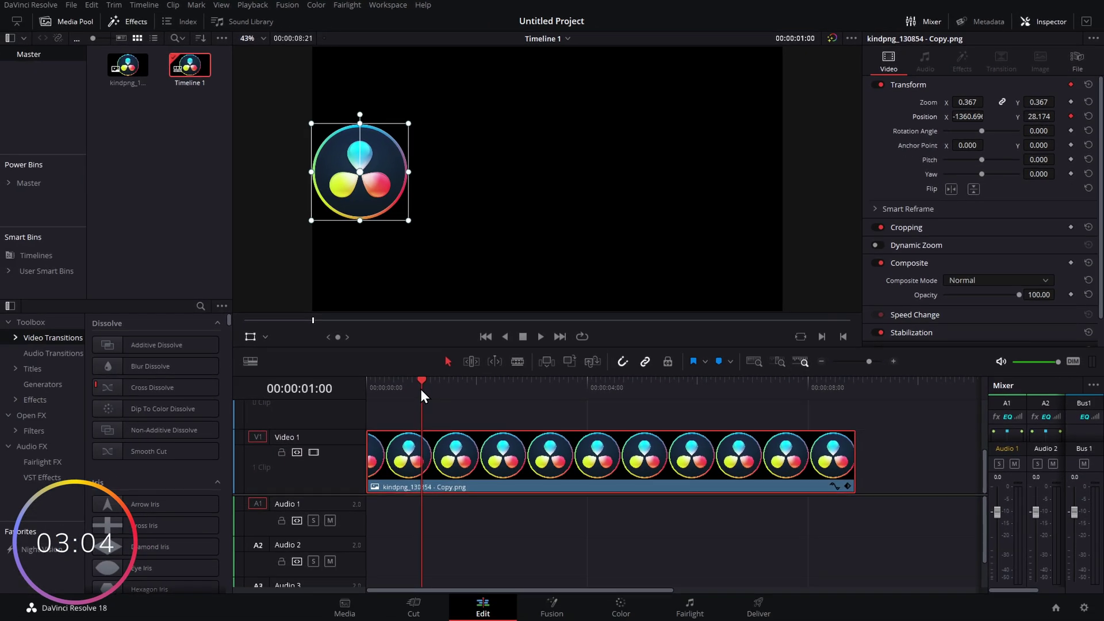
drag(420, 388, 643, 382)
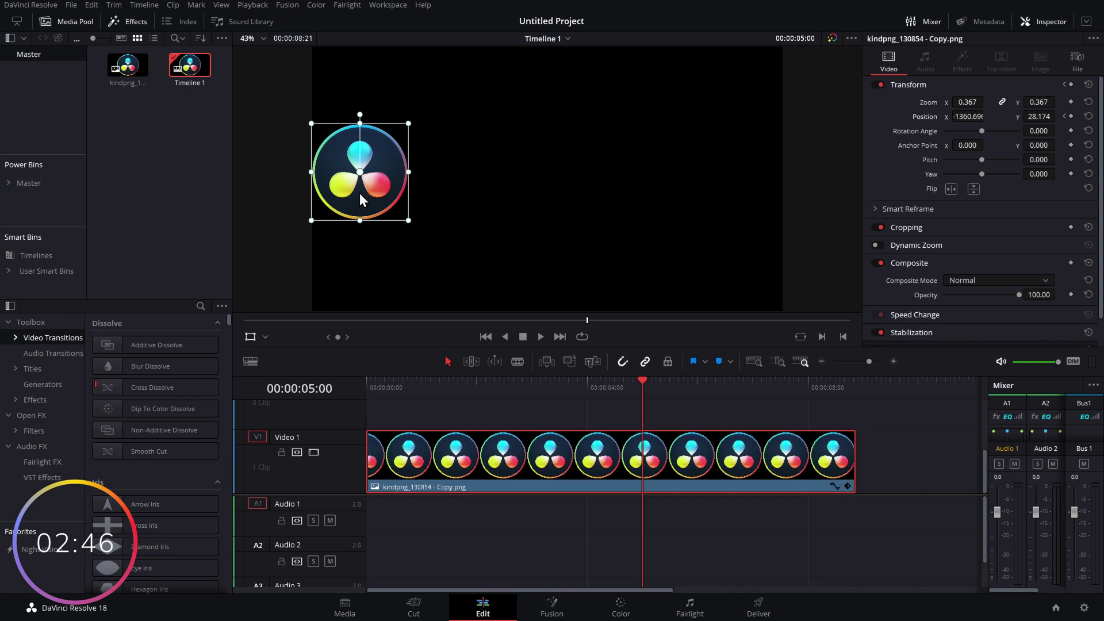
Step: At 5 seconds, move the logo straight across to the right edge (X 1323.130) and scrub back to preview
drag(360, 194, 735, 195)
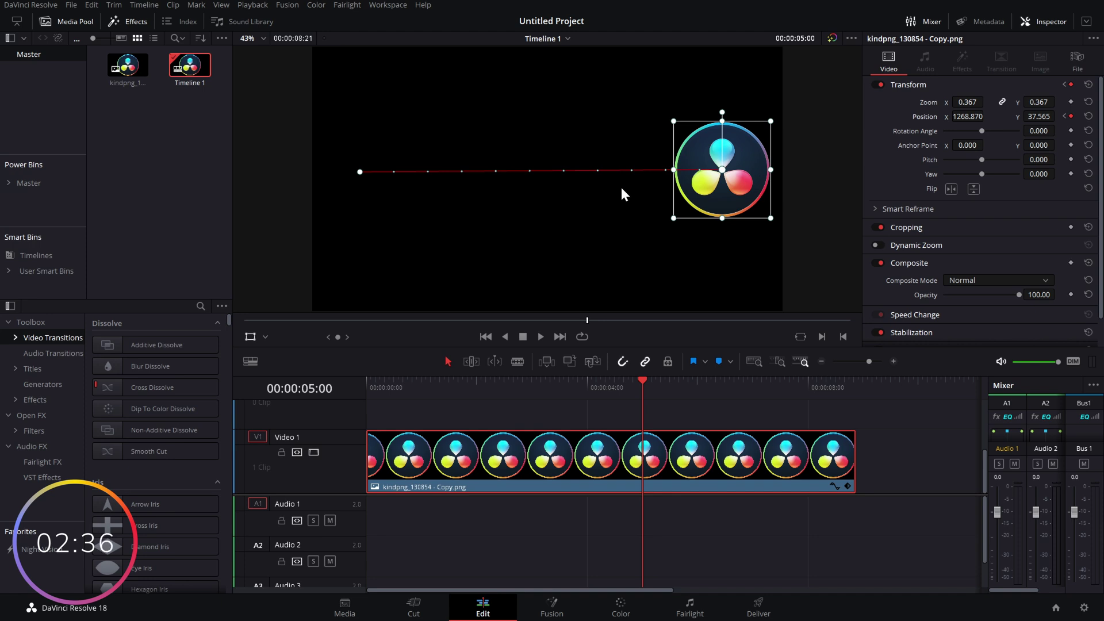
key(ctrl+z)
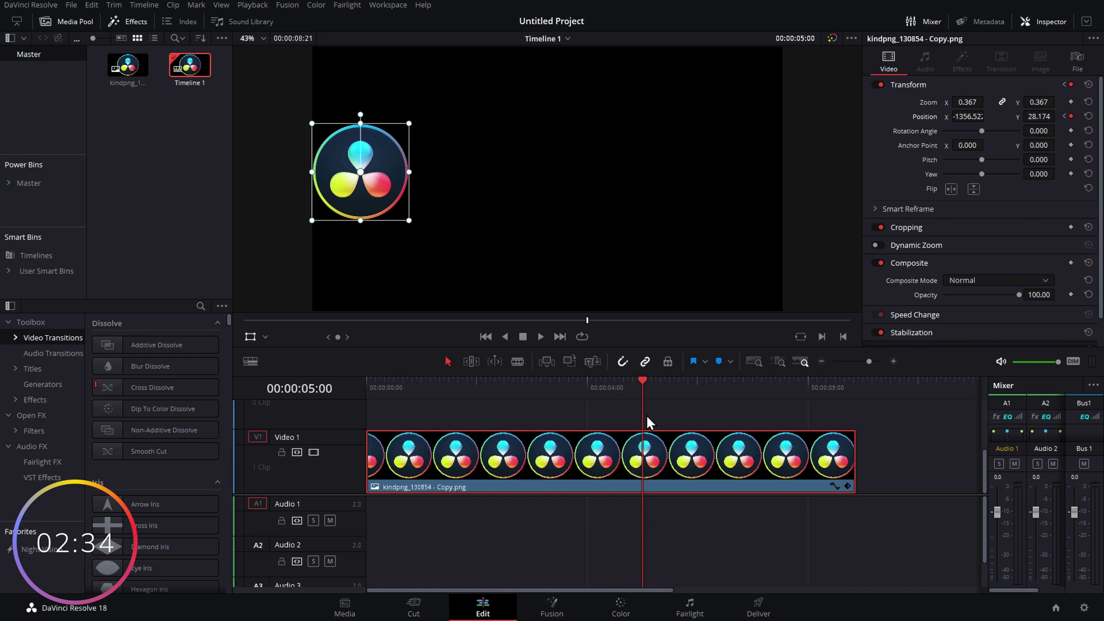
key(shift)
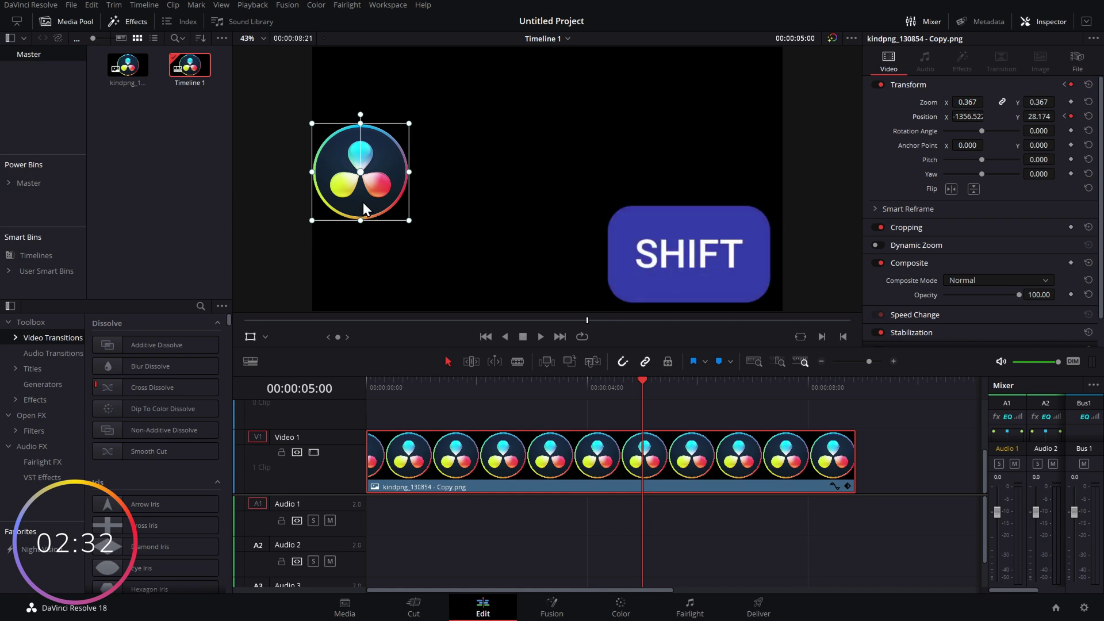
drag(360, 201, 730, 187)
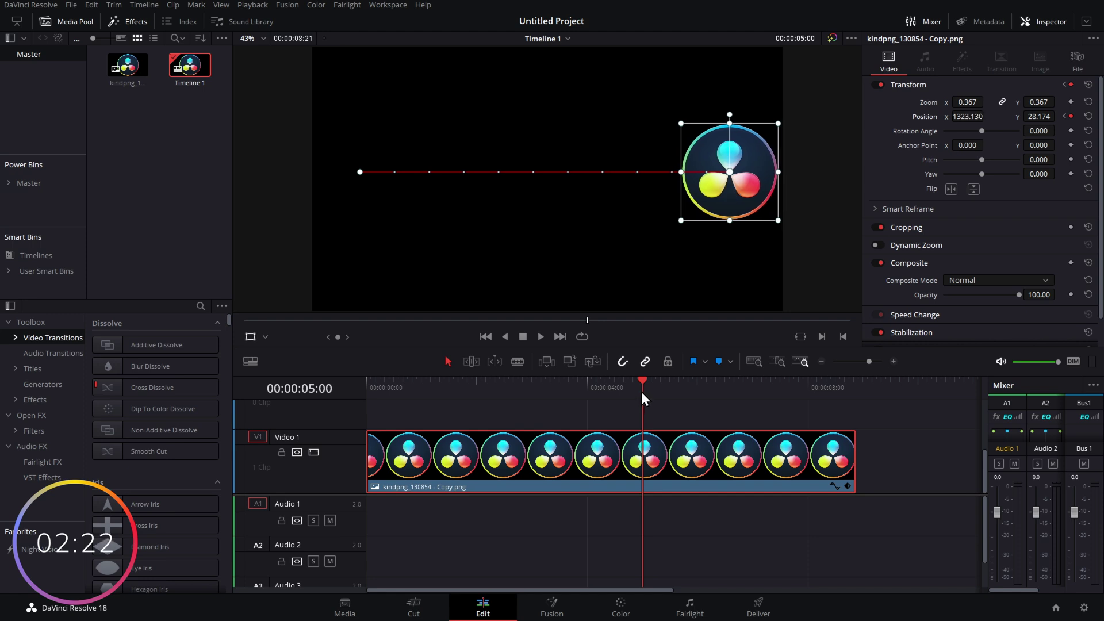
drag(641, 393, 421, 391)
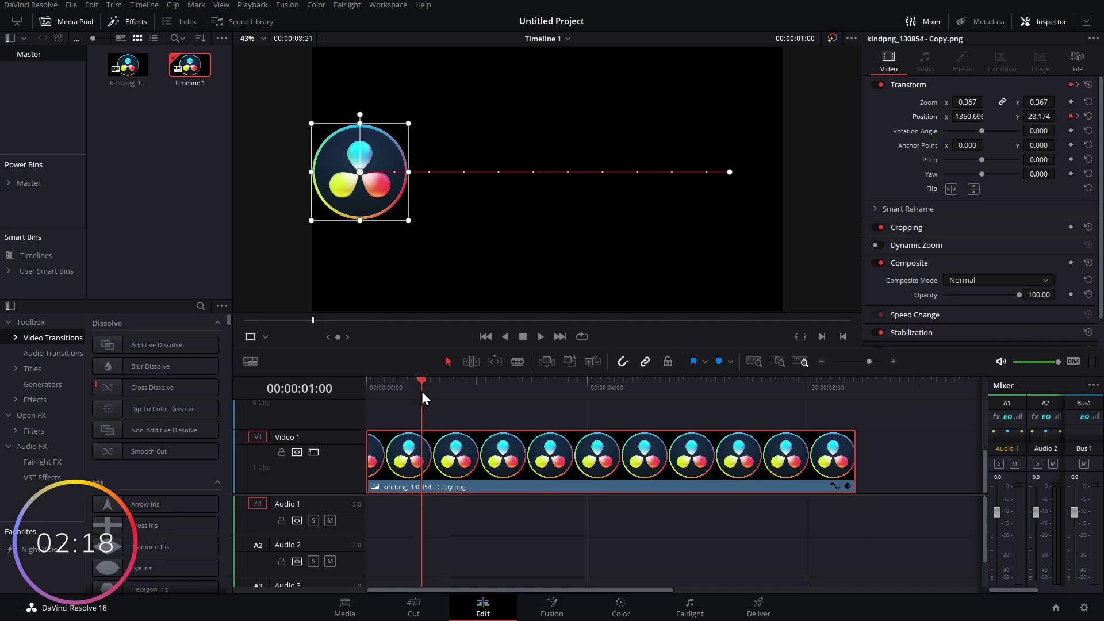
drag(420, 392, 608, 391)
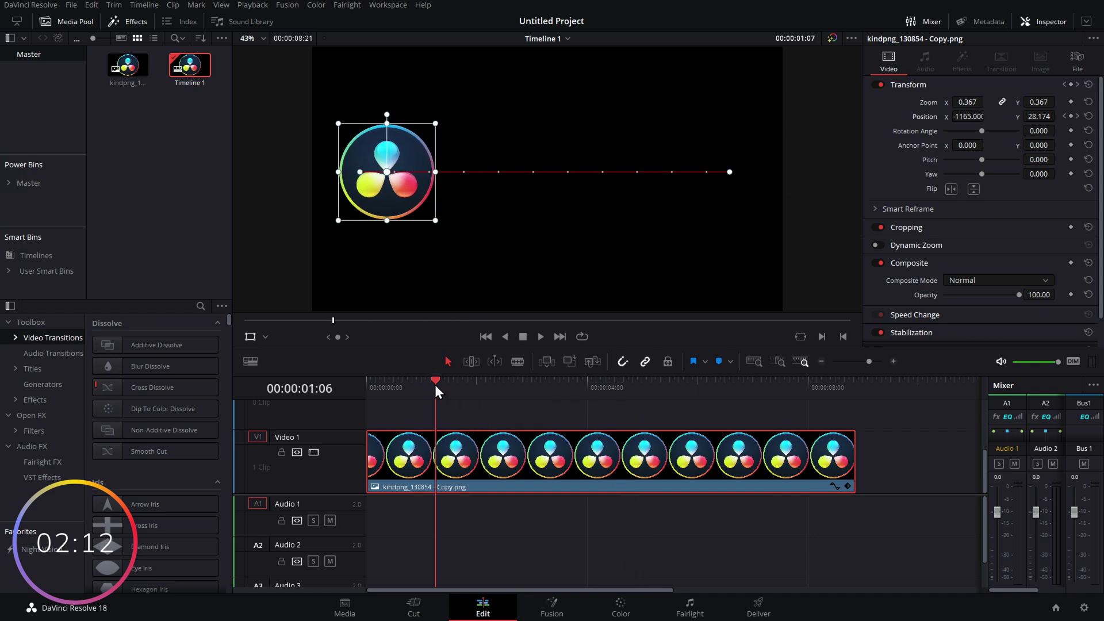
drag(435, 384, 417, 384)
key(space)
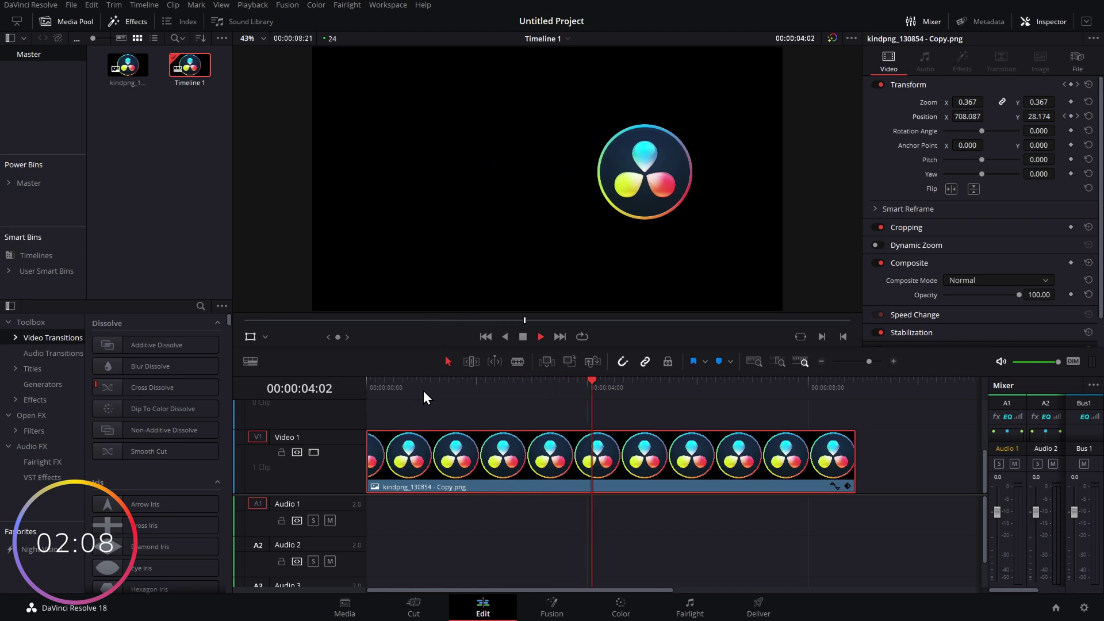
key(space)
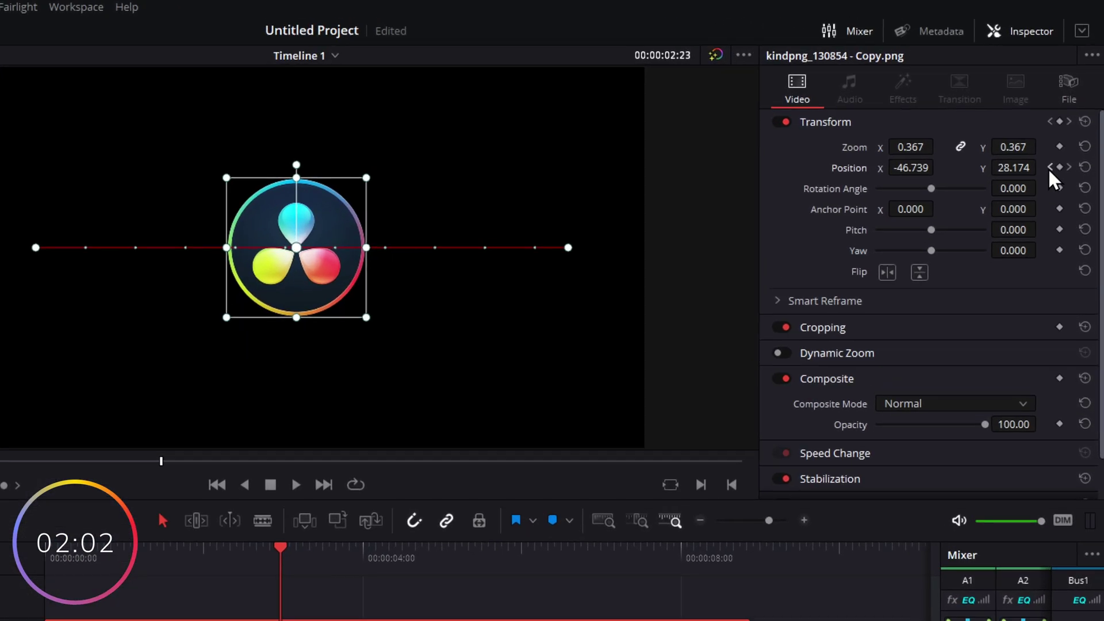
Step: Make the path diagonal: raise the 1-second start point upper left, lower the 5-second end point lower right
click(1050, 167)
click(1068, 167)
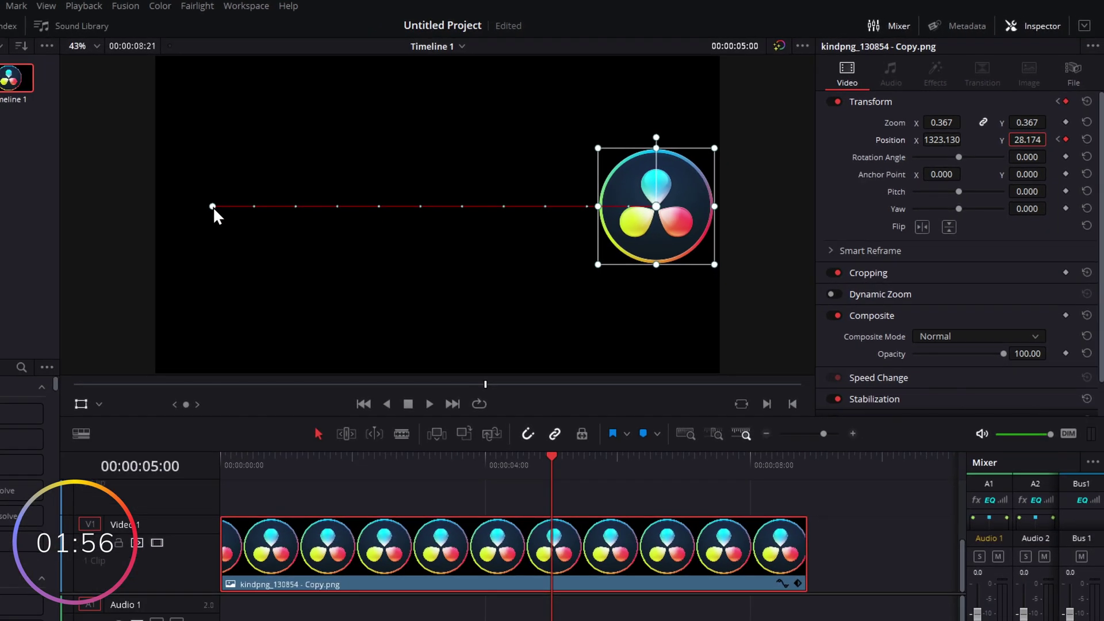
click(213, 206)
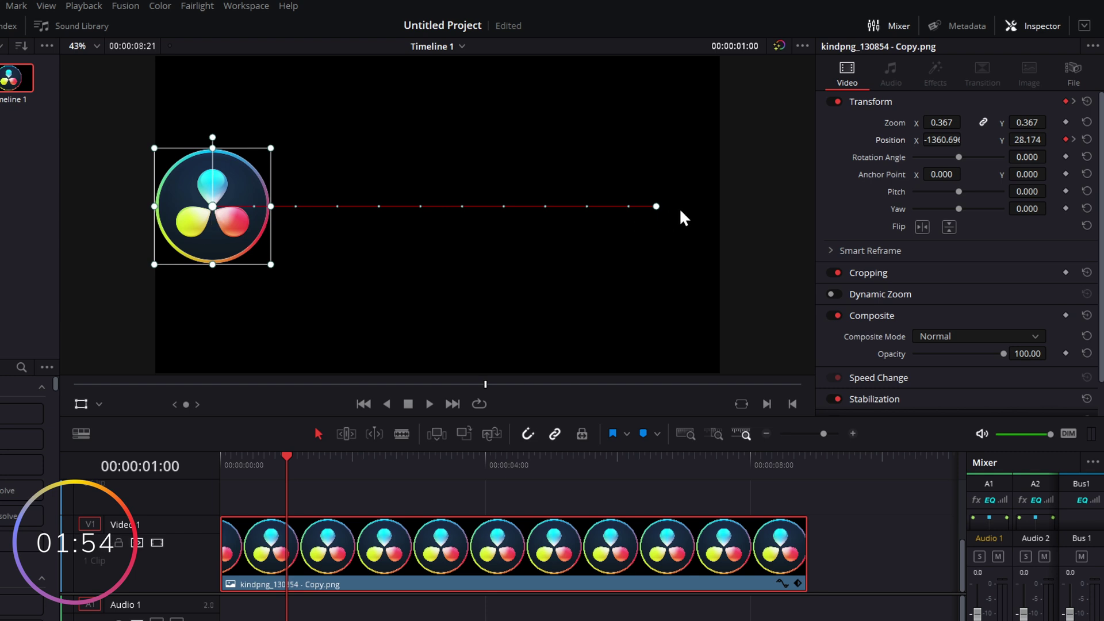
click(656, 206)
click(213, 207)
drag(213, 207, 236, 127)
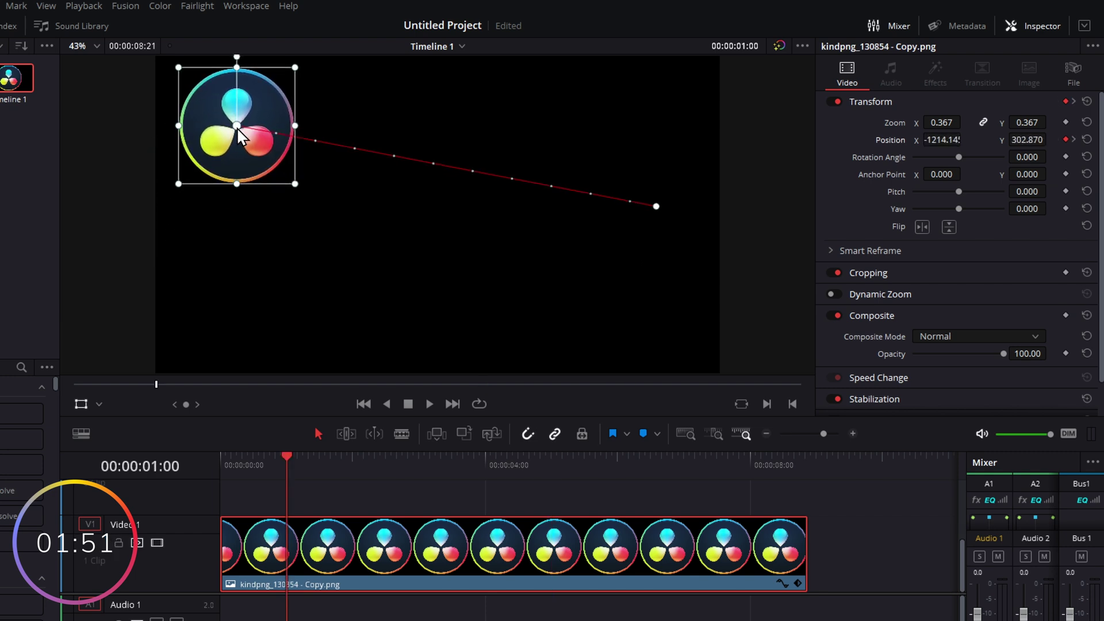
click(656, 206)
drag(657, 207, 616, 306)
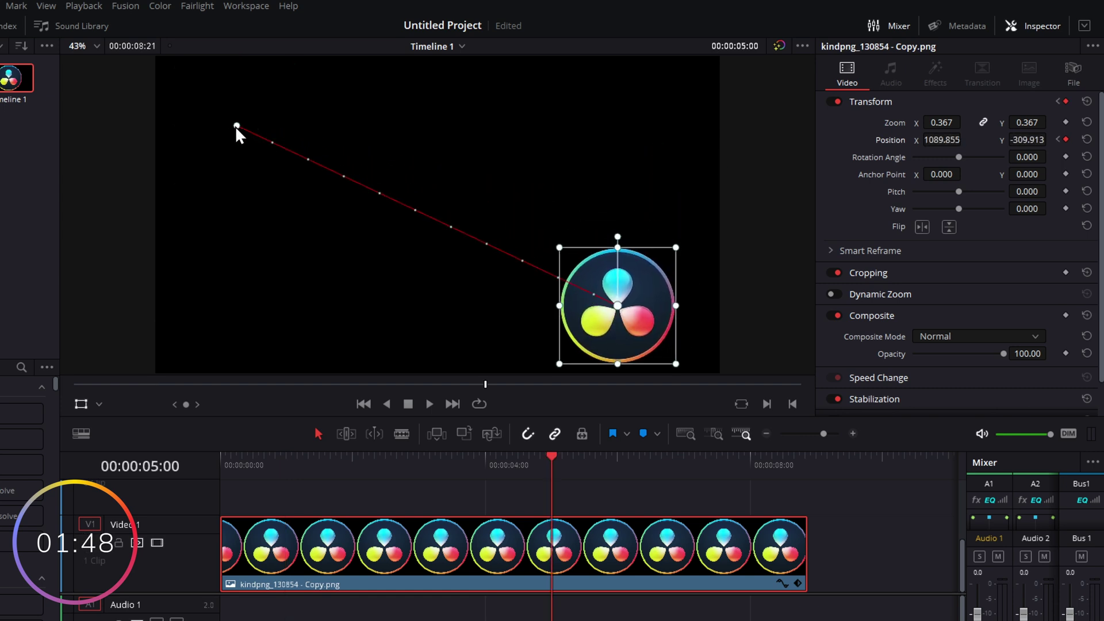
Step: Play back the diagonal slide from just before the one-second keyframe
click(295, 460)
click(268, 460)
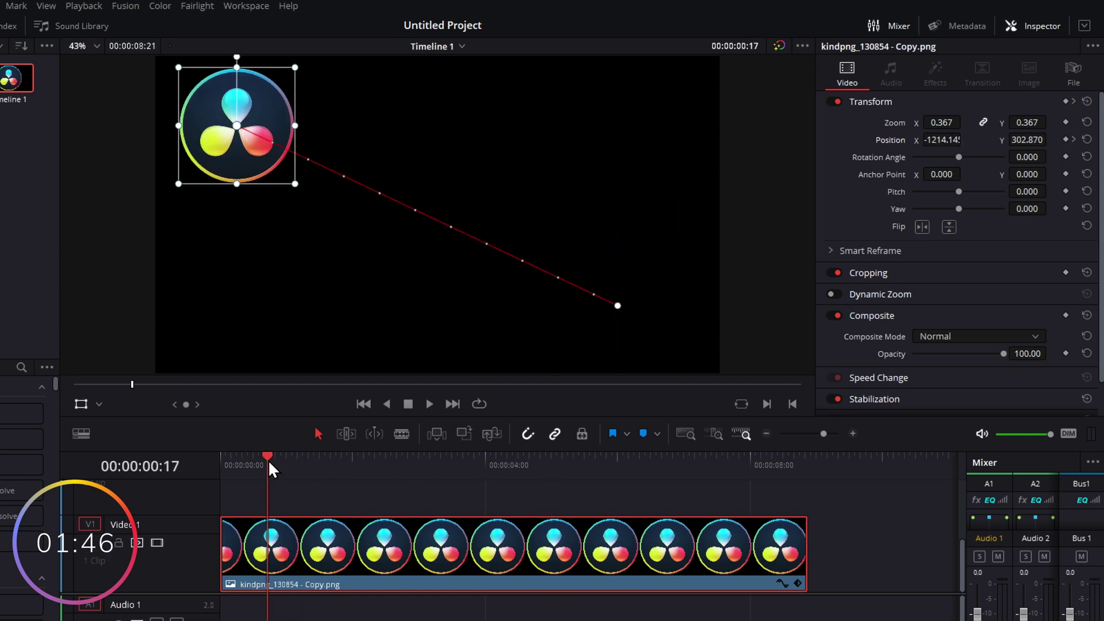
key(space)
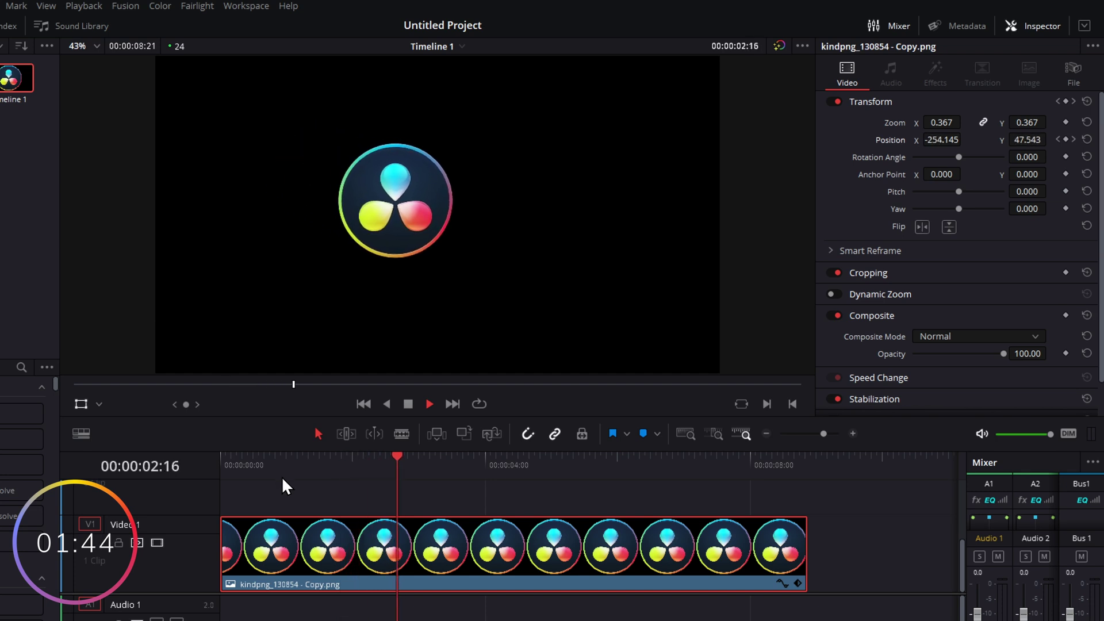
key(space)
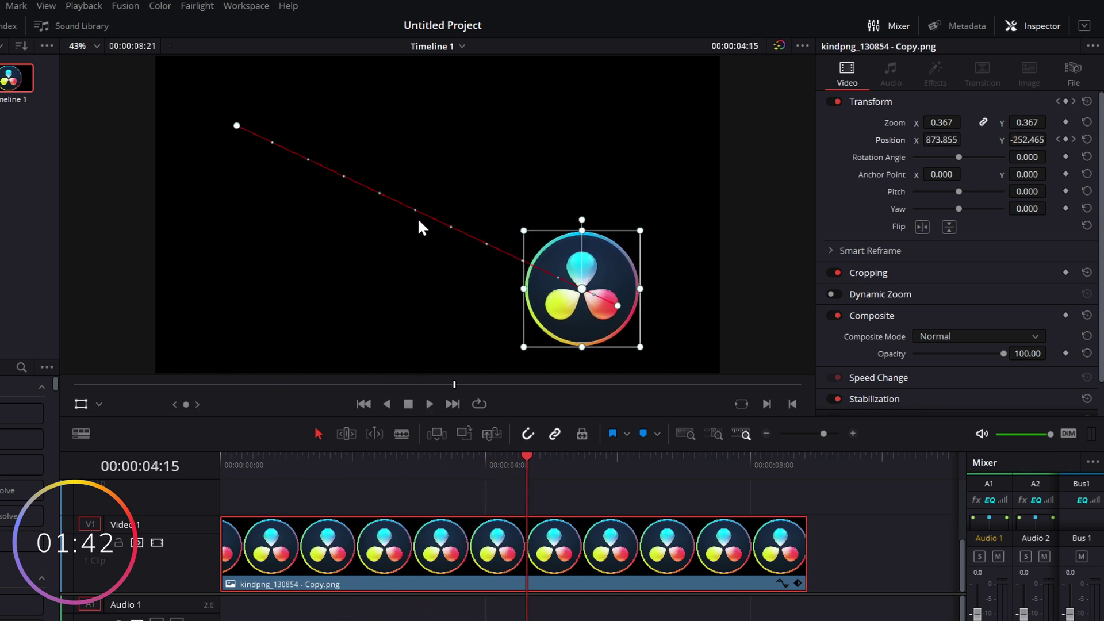
Step: Try a lower-left midway position near two seconds, preview it, then undo it and return to 5 seconds
drag(432, 463, 411, 465)
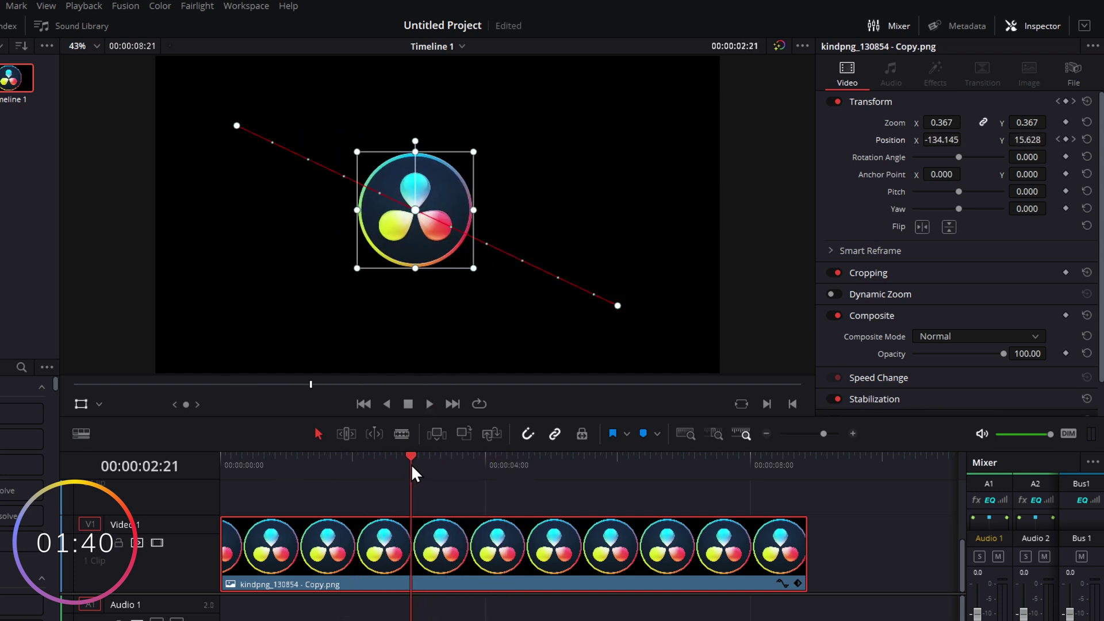
drag(419, 205, 311, 302)
click(284, 454)
key(space)
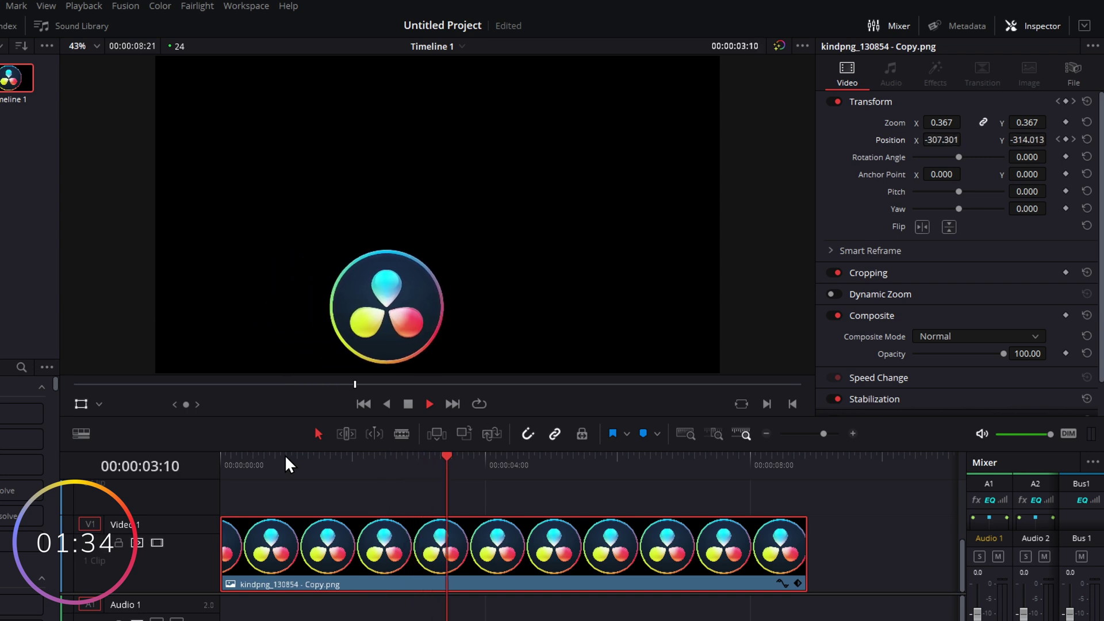
key(space)
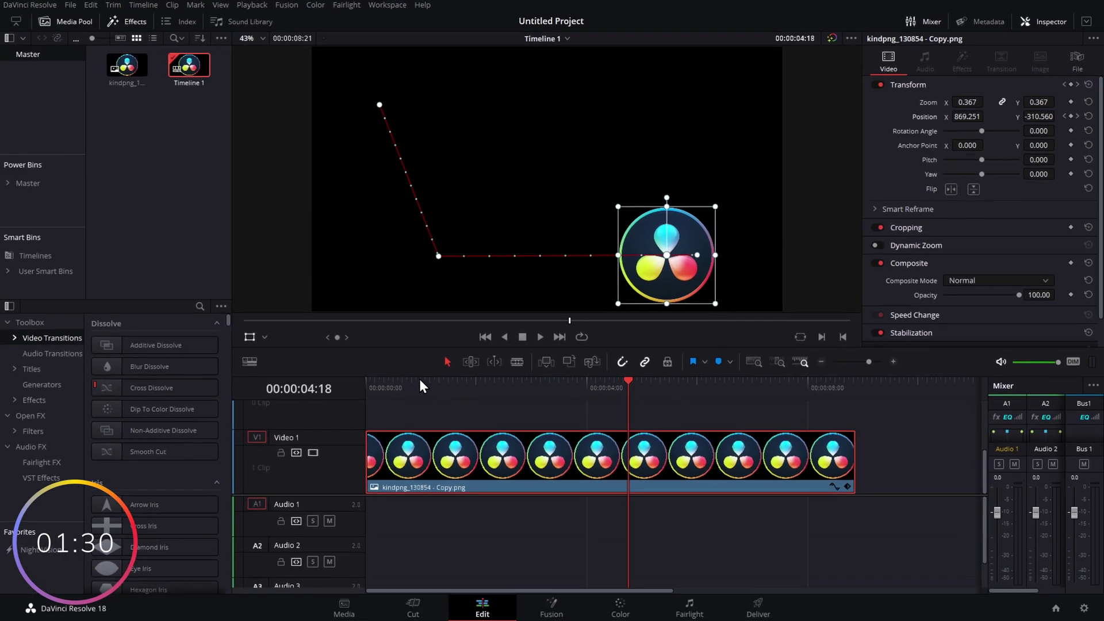
key(ctrl+z)
drag(625, 389, 643, 389)
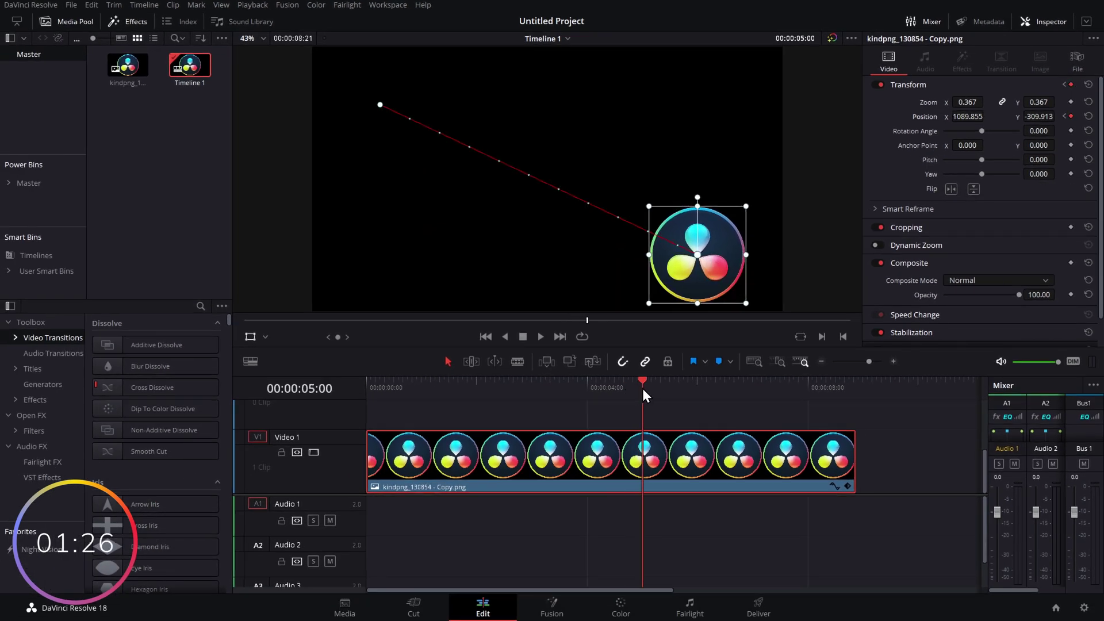
Step: Keyframe Rotation Angle at 0 at one second and -360 at five seconds
click(379, 106)
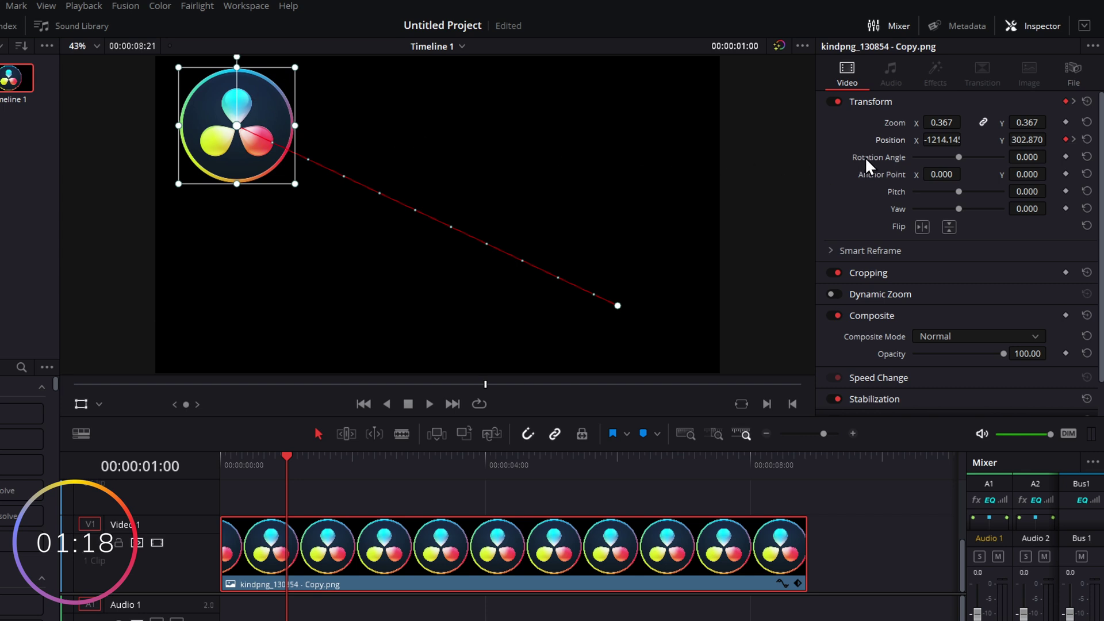
click(1065, 155)
key(bracketright)
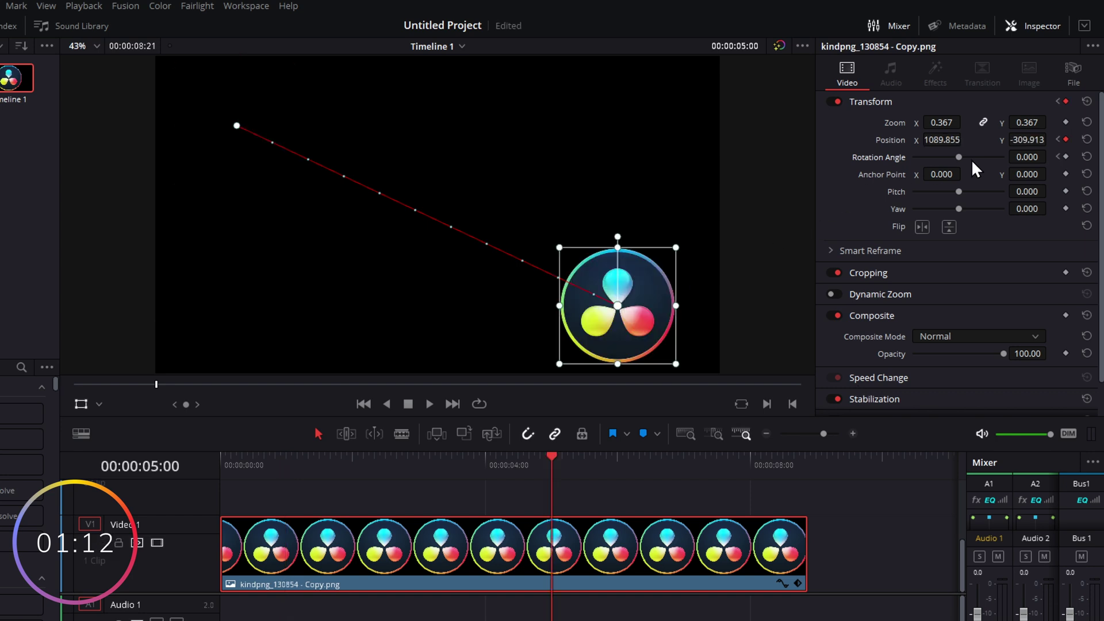
drag(1033, 156, 1033, 157)
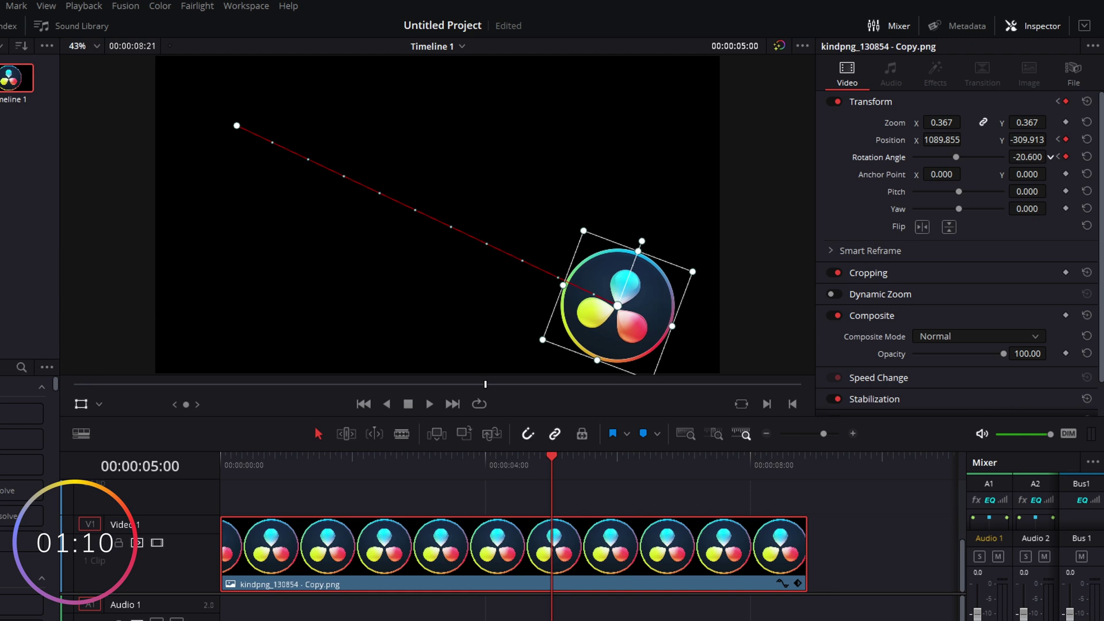
click(1033, 156)
text(-360)
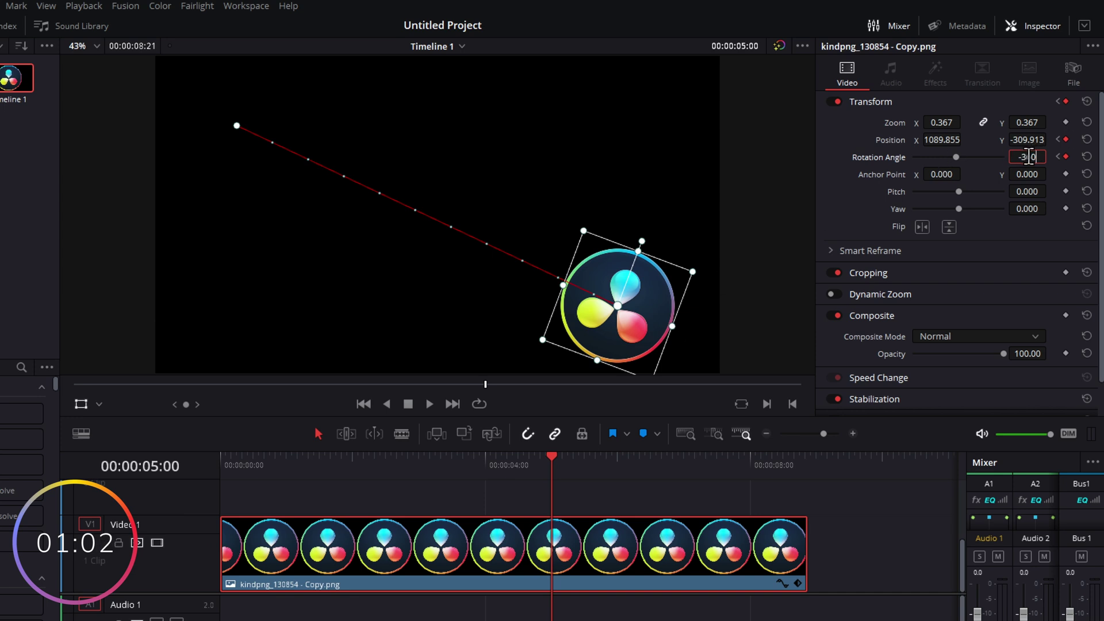
key(Return)
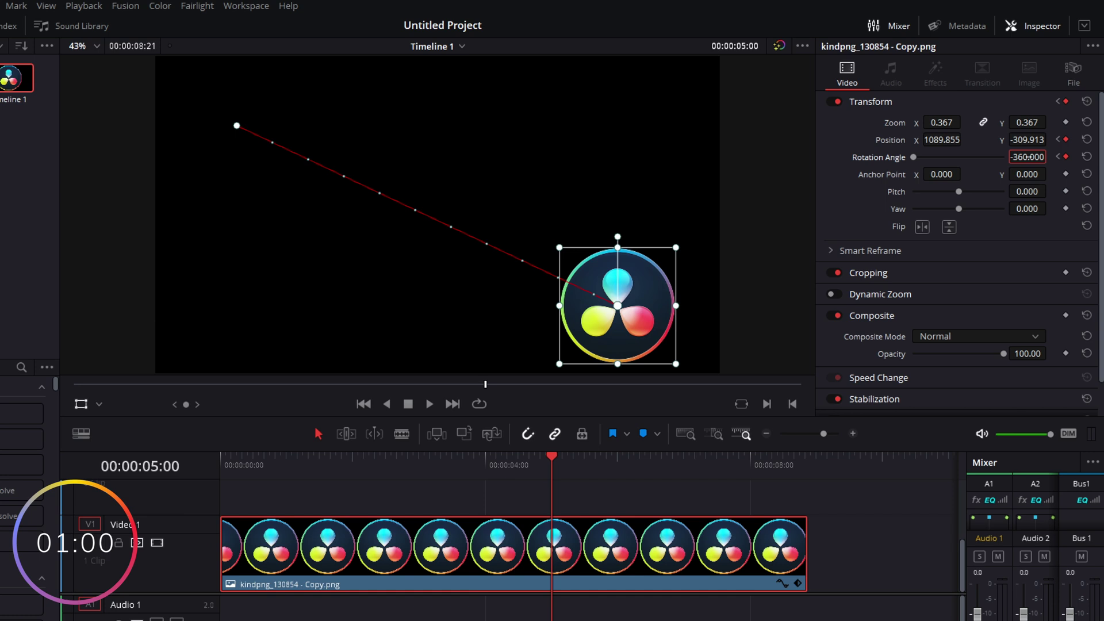
drag(283, 468, 268, 468)
key(space)
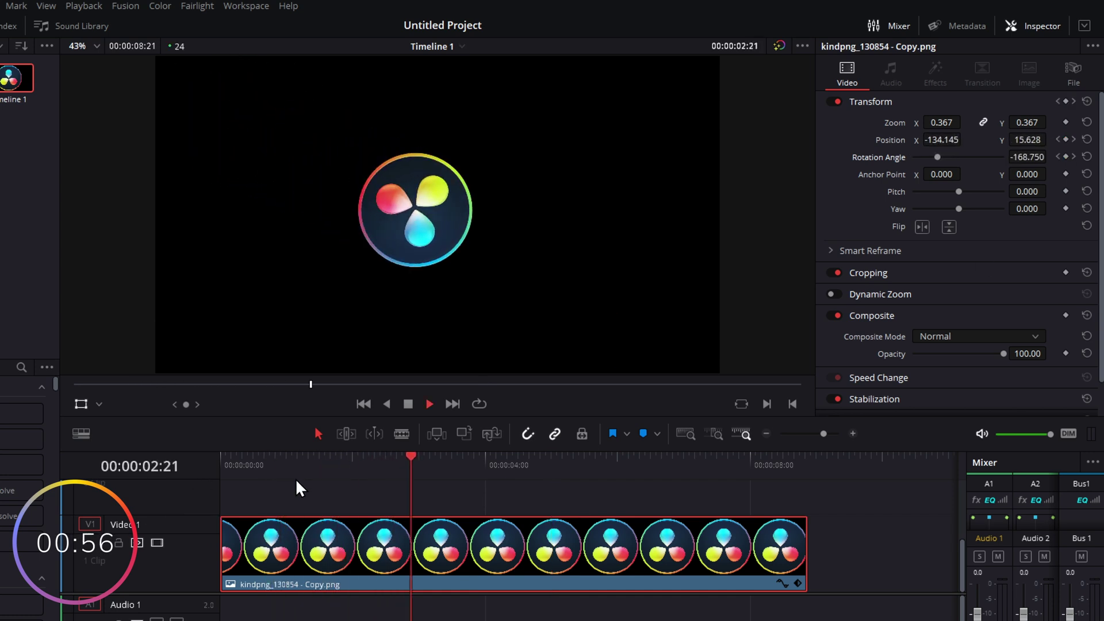
click(272, 478)
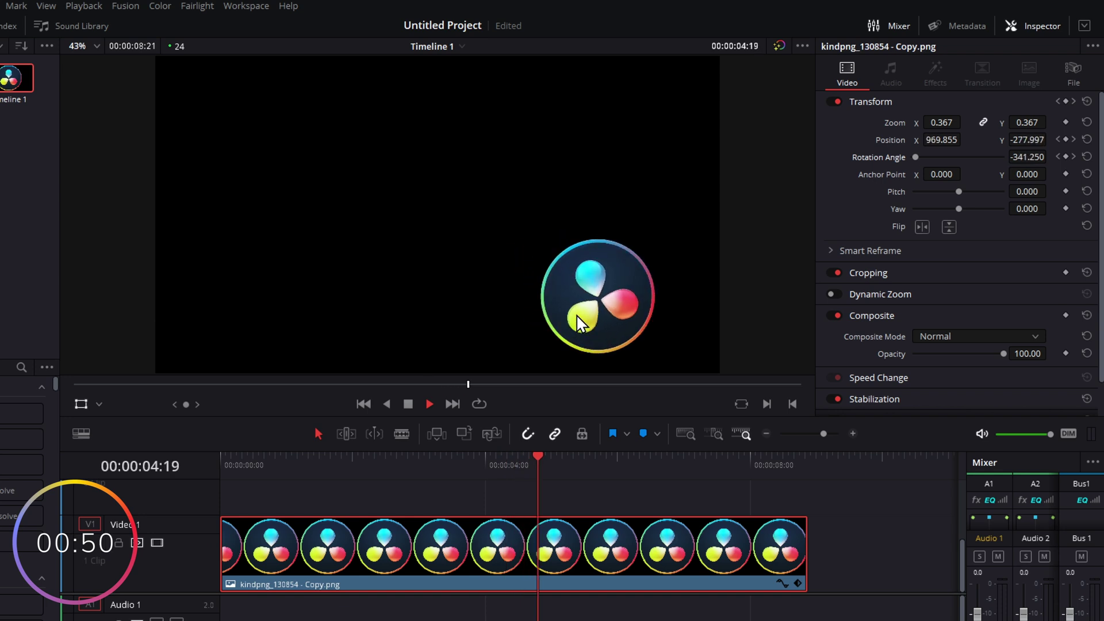
key(space)
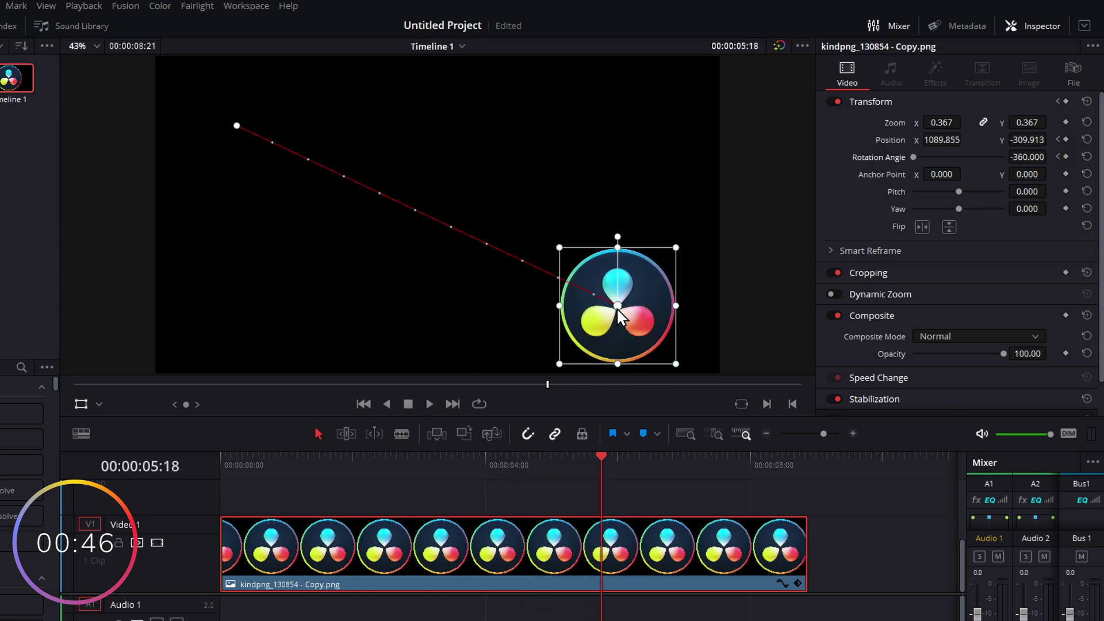
key([)
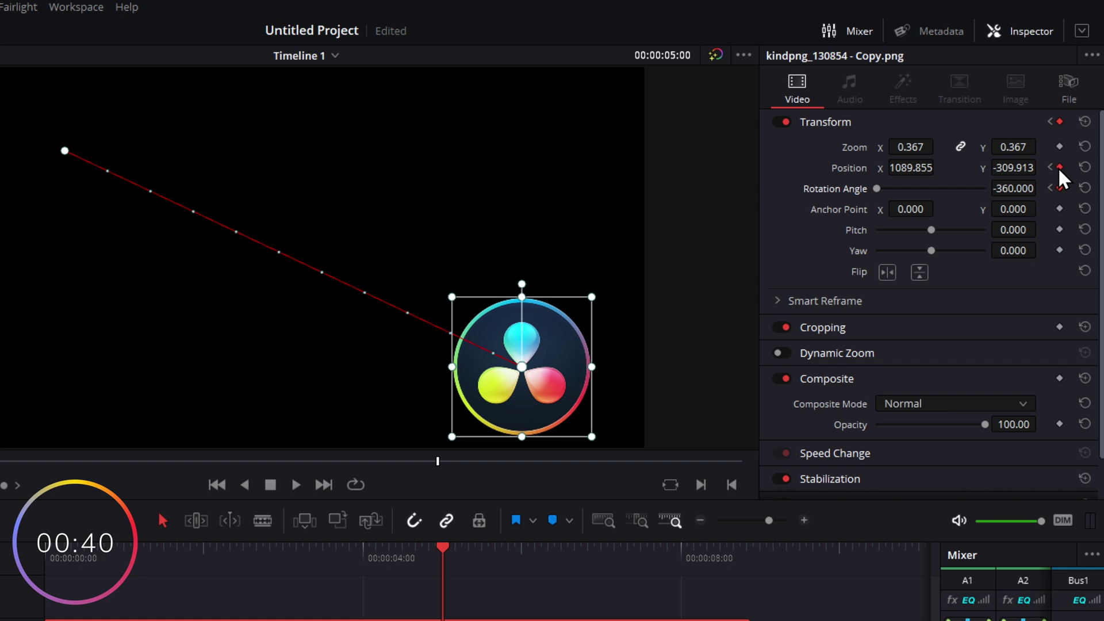
Step: Set the 5-second Position keyframe to Ease In and the 1-second one to Ease Out, then preview the result
right_click(1057, 167)
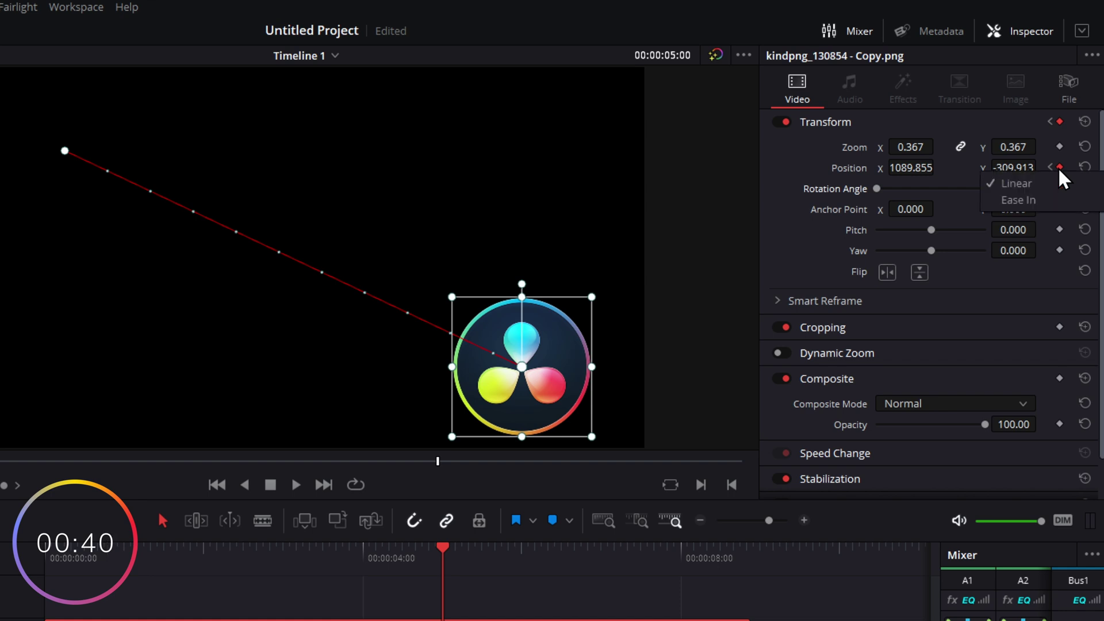
click(1038, 200)
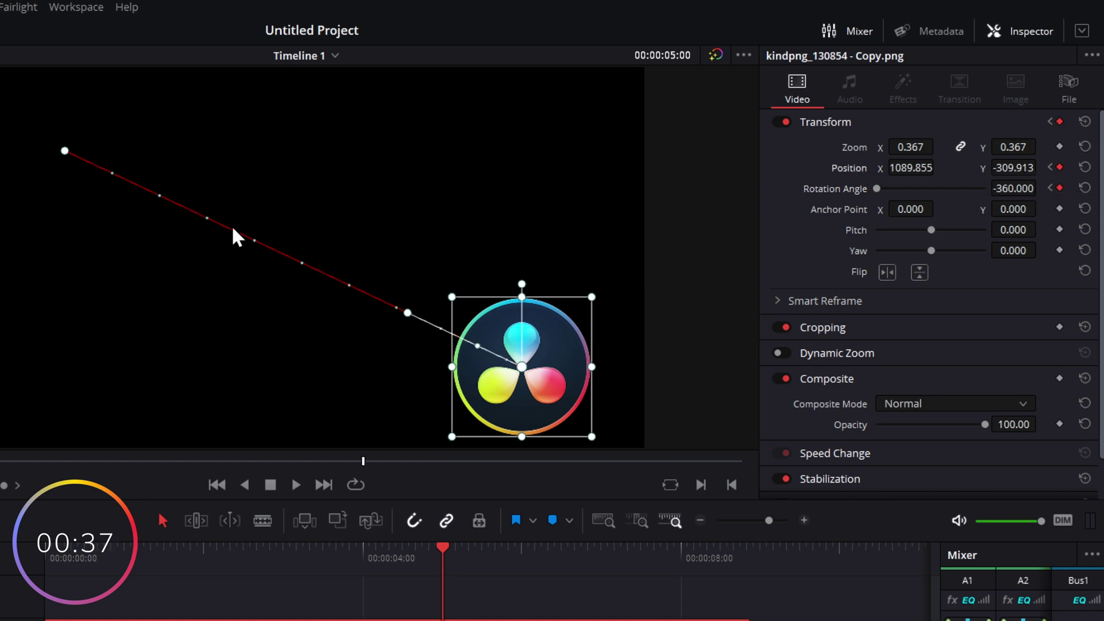
click(65, 151)
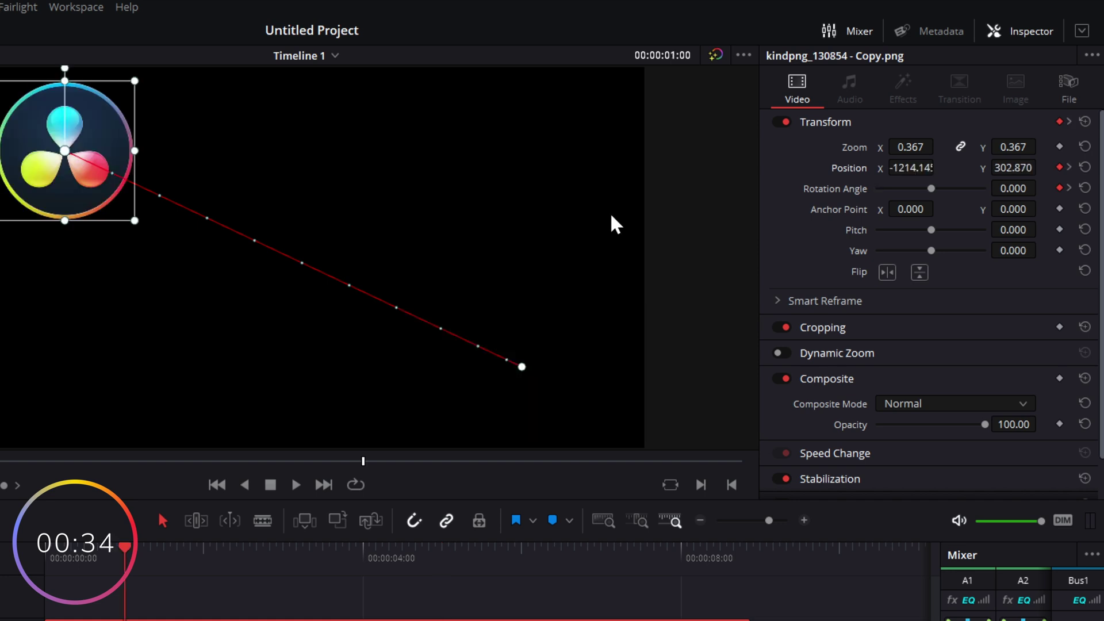
right_click(1059, 167)
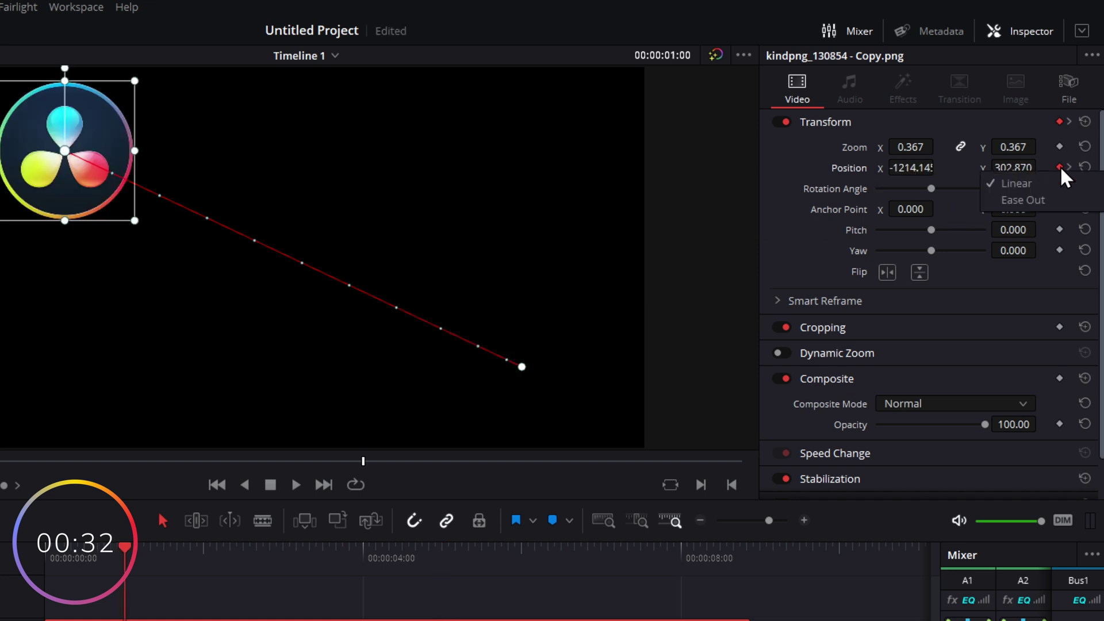
click(1059, 202)
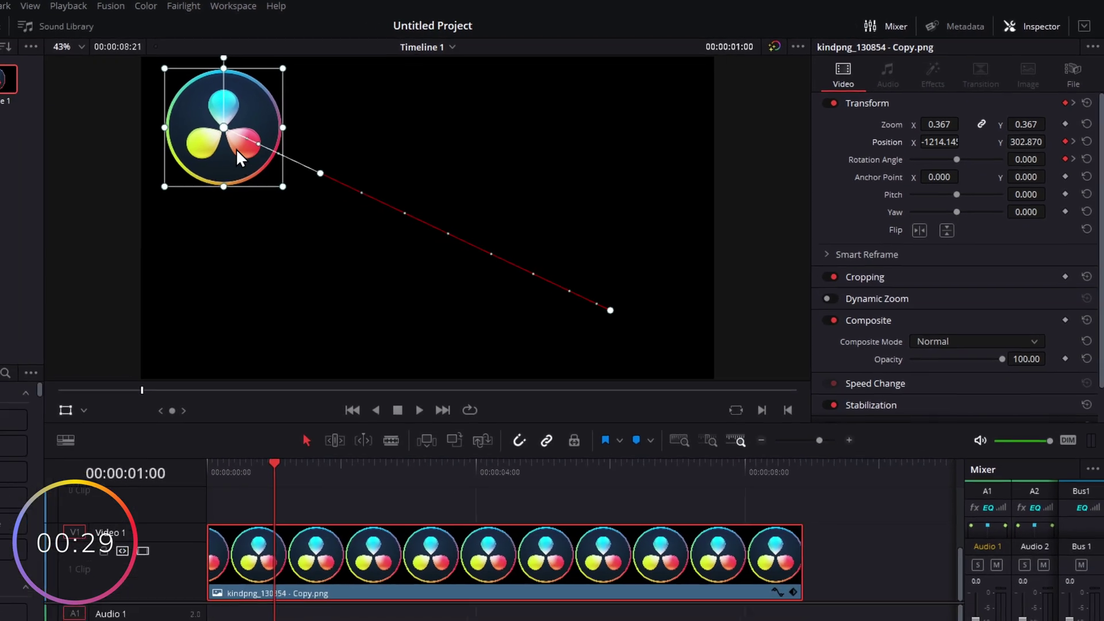
key(space)
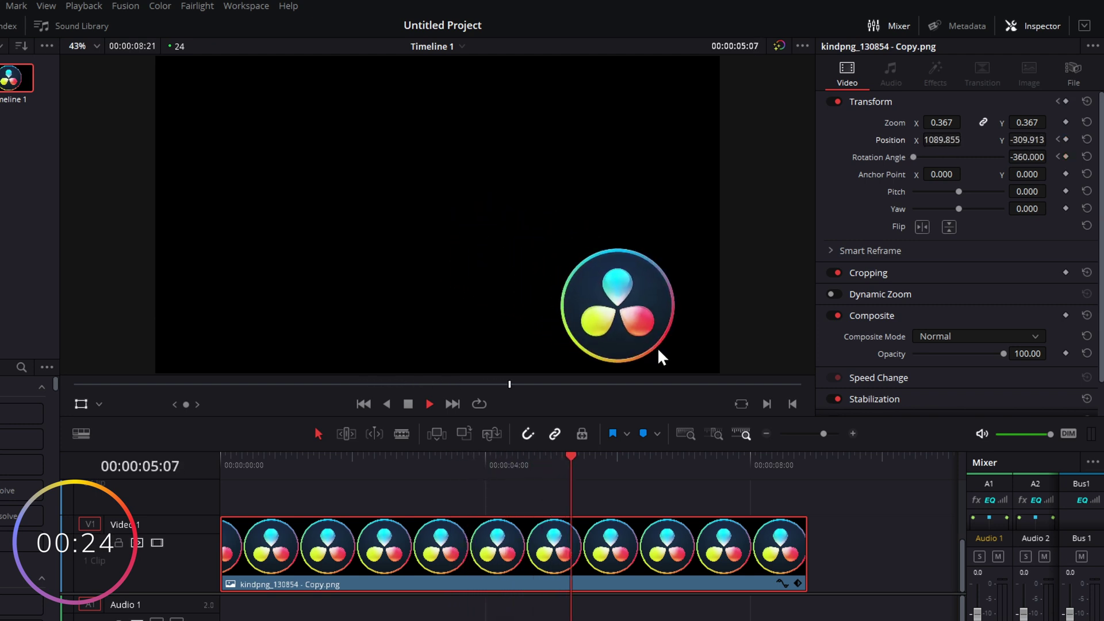
key(space)
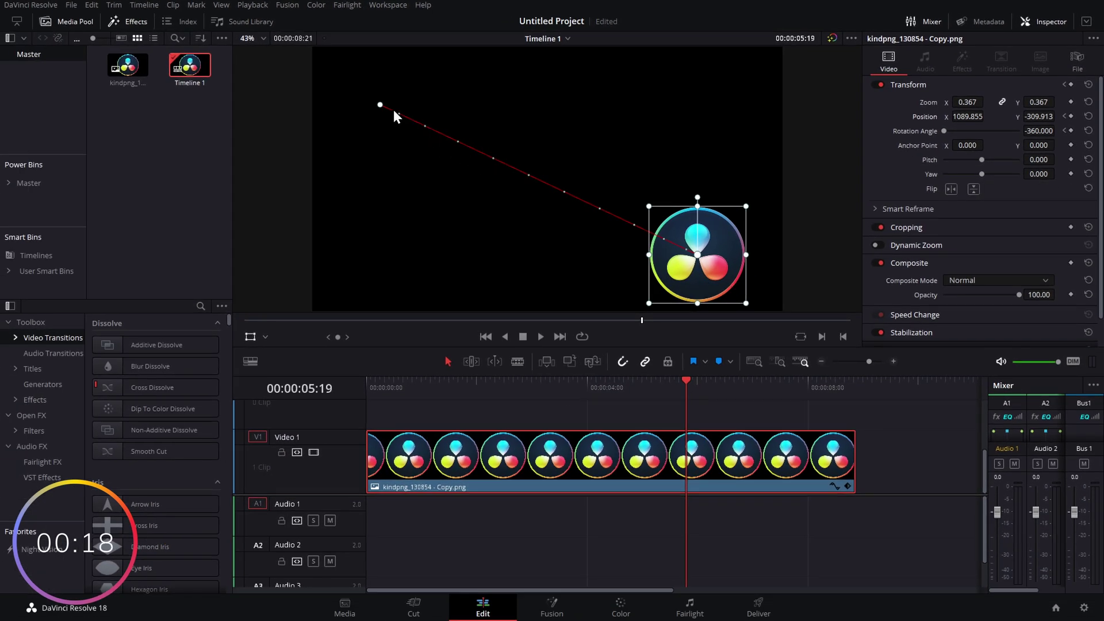
Step: Apply Ease In to the five-second Rotation Angle keyframe and play from the timeline start
click(381, 105)
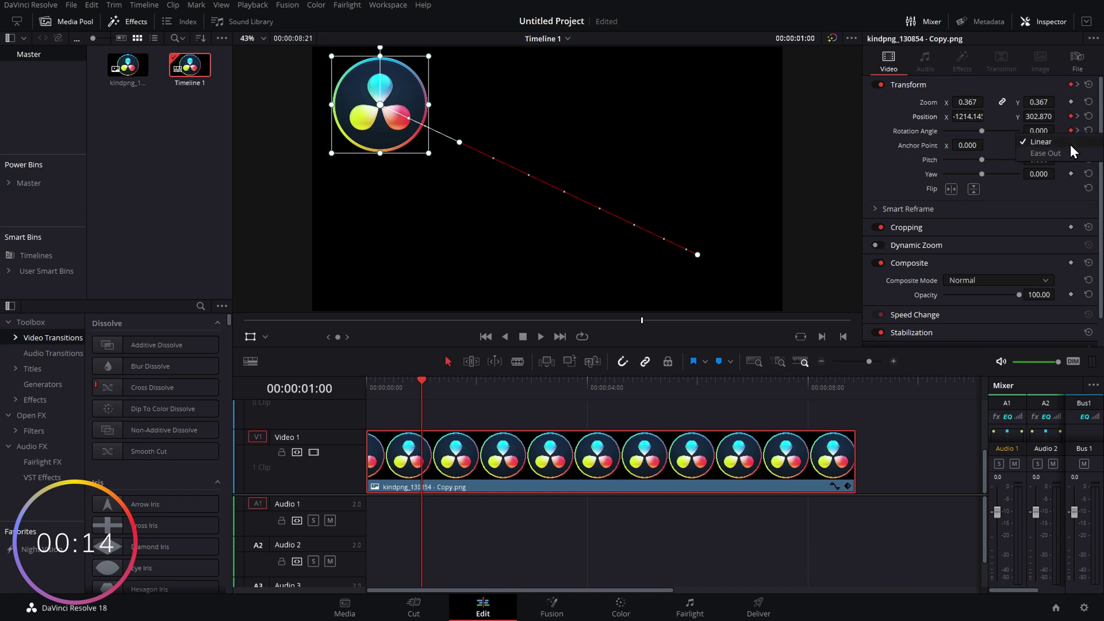
key(])
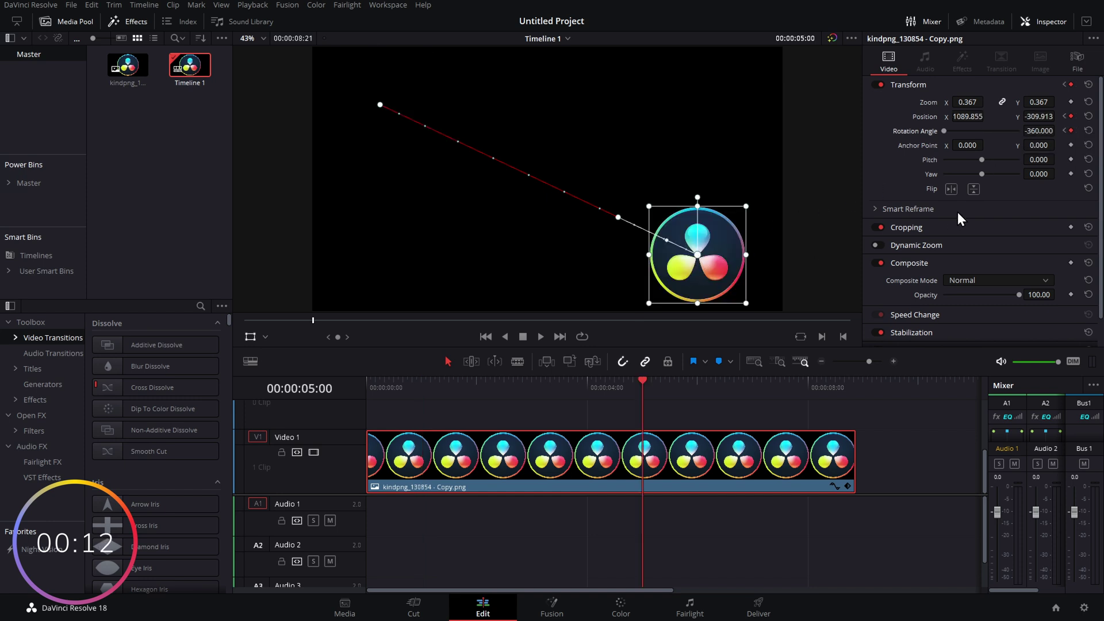
right_click(1071, 132)
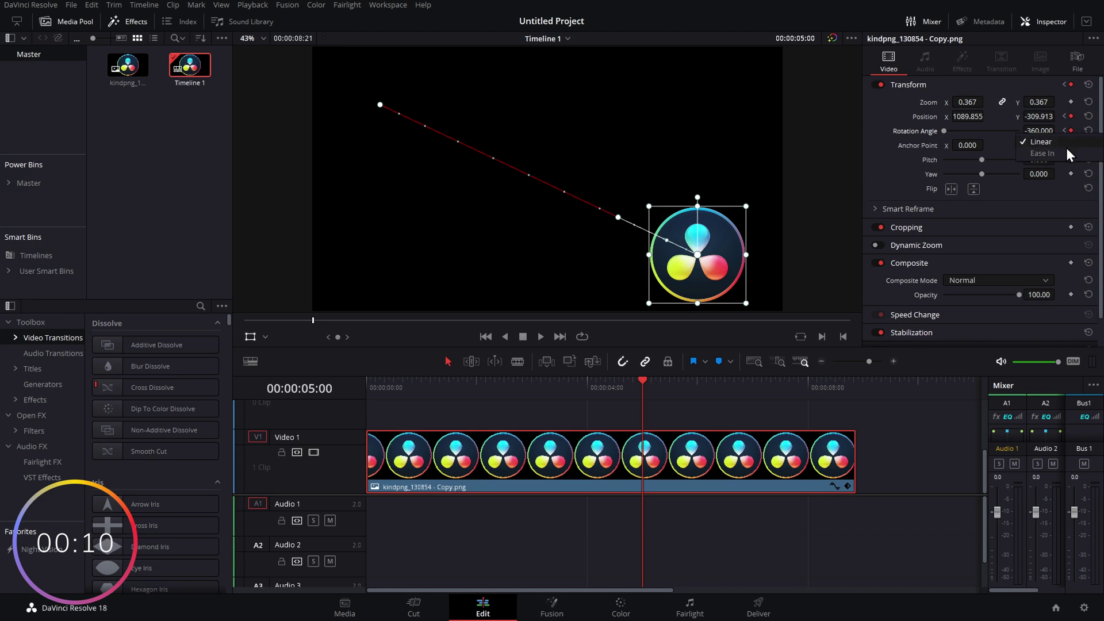
click(1055, 152)
key(Home)
key(space)
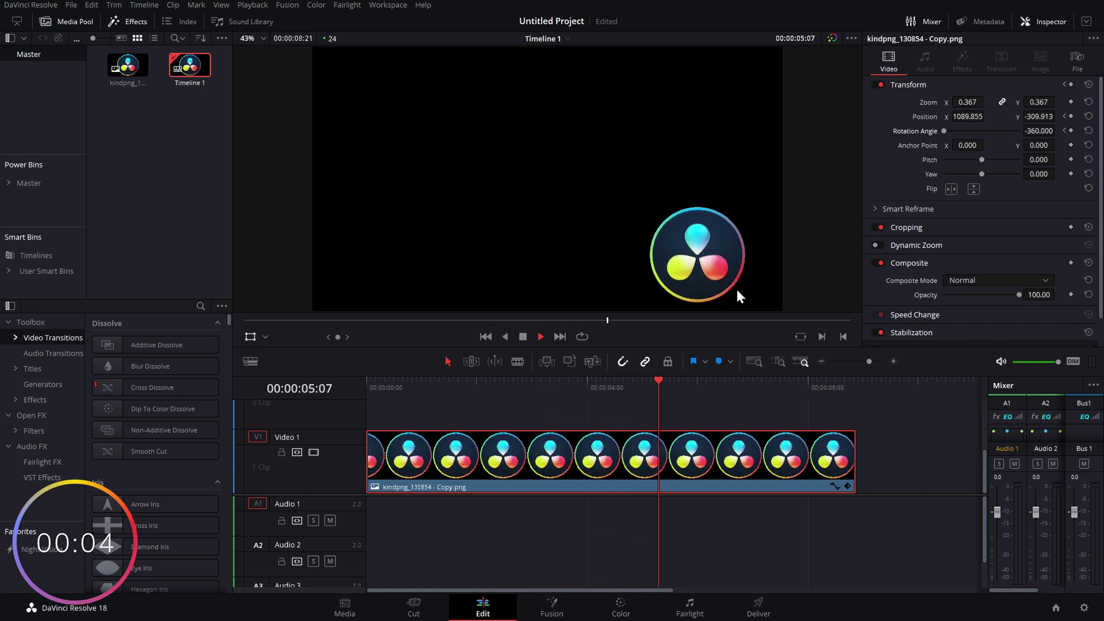
key(space)
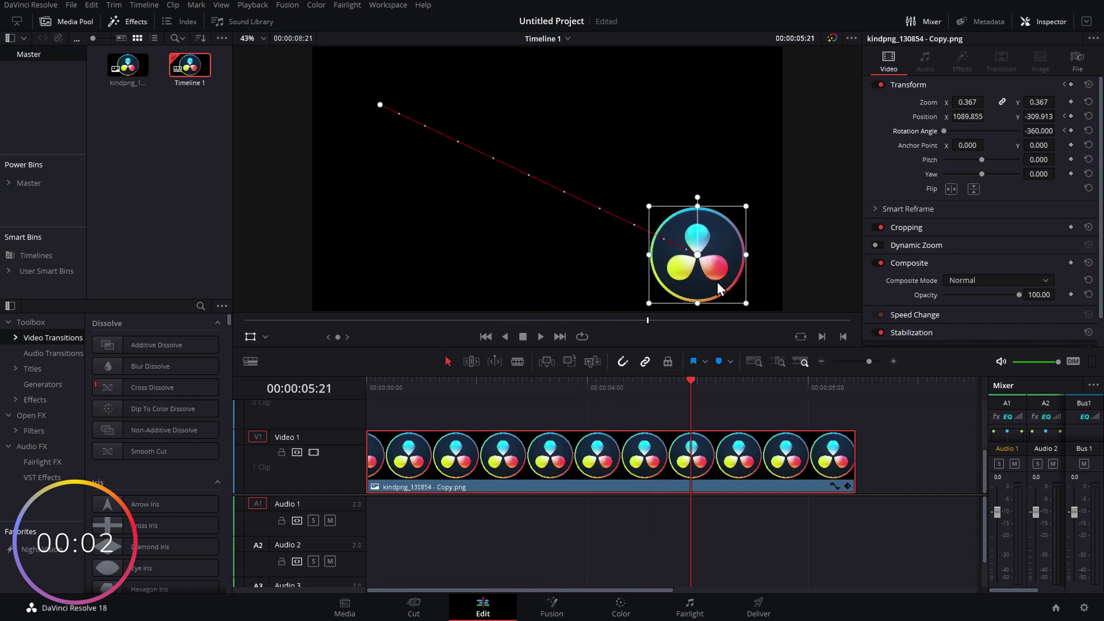